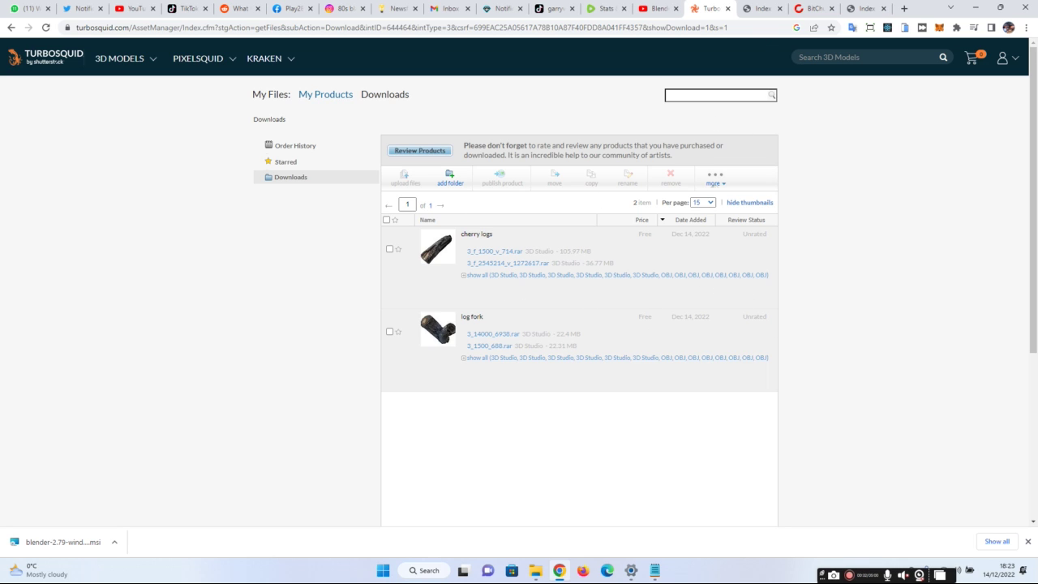
# Switch to the 'Index of /release/Blender2.79/' browser tab
pyautogui.click(863, 8)
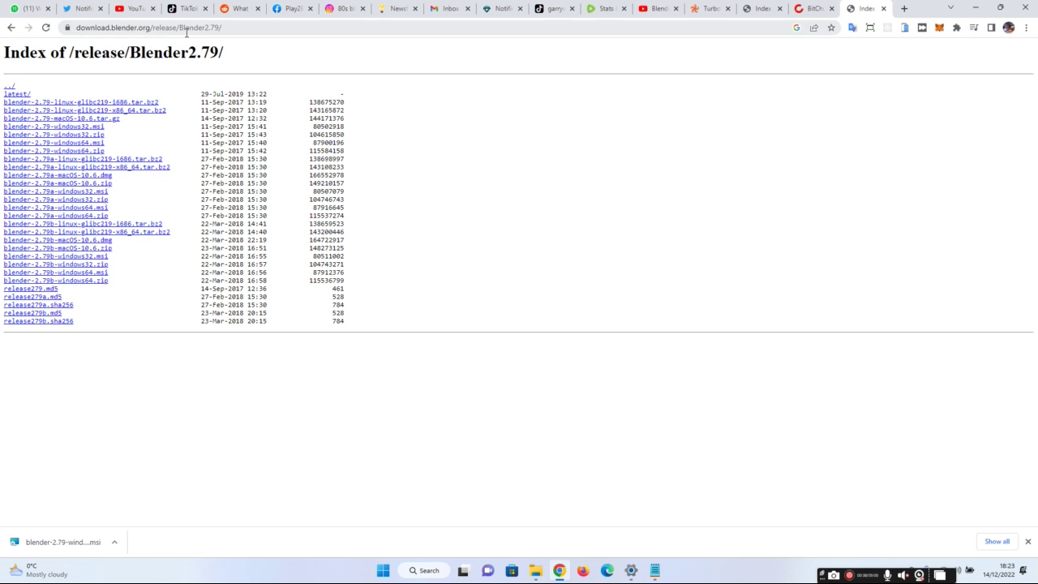
pyautogui.click(242, 29)
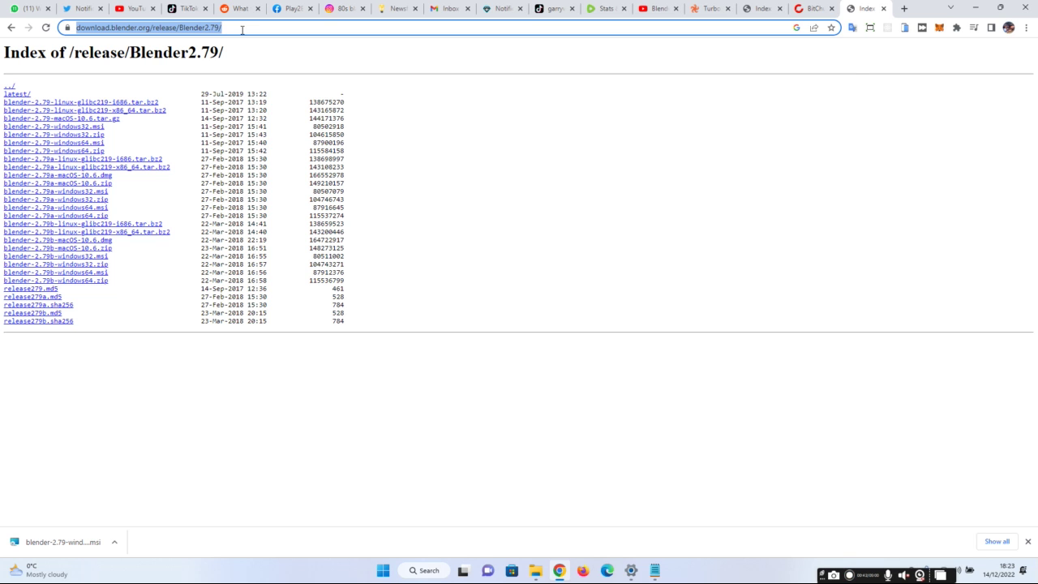
pyautogui.write('blender 2')
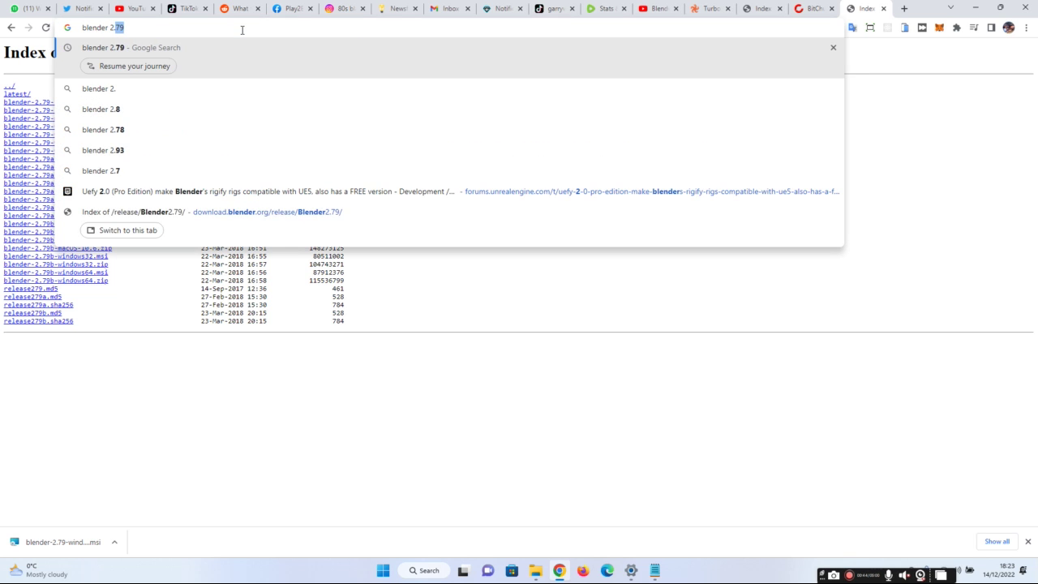
pyautogui.write('.79')
pyautogui.press('Return')
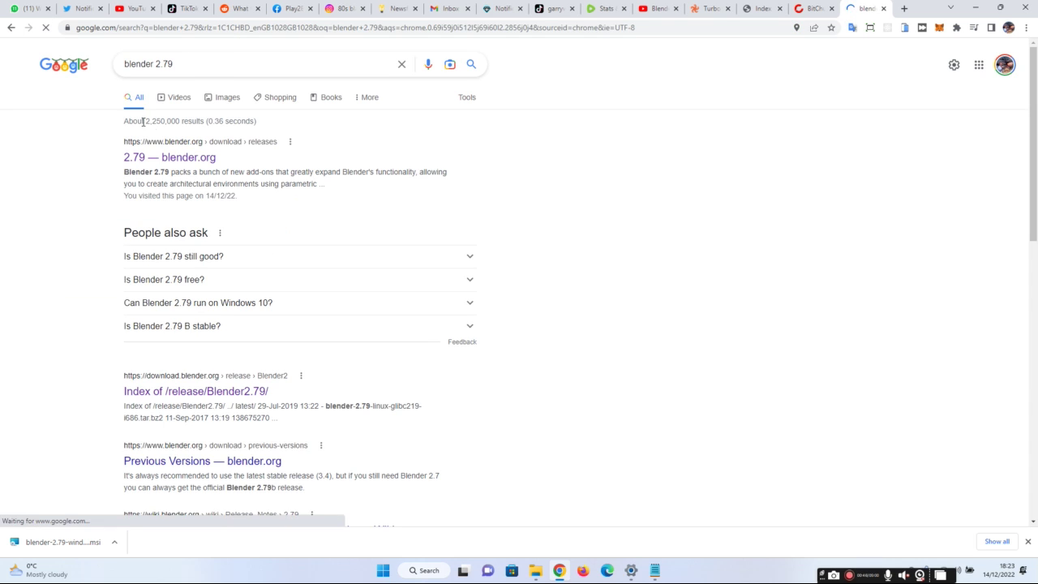
pyautogui.click(178, 157)
pyautogui.scroll(-3, 543, 280)
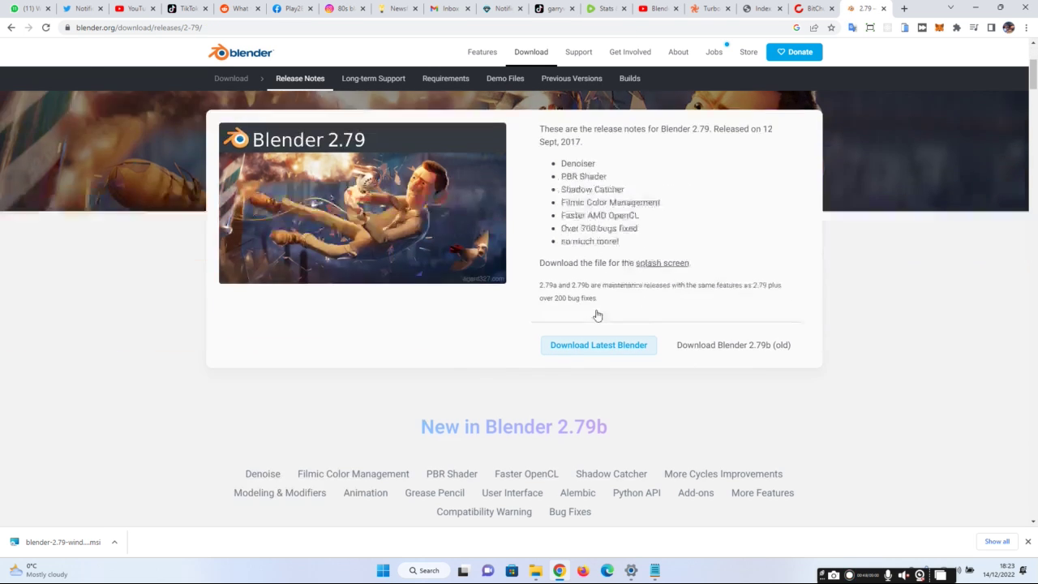
pyautogui.scroll(-1, 713, 280)
pyautogui.click(734, 282)
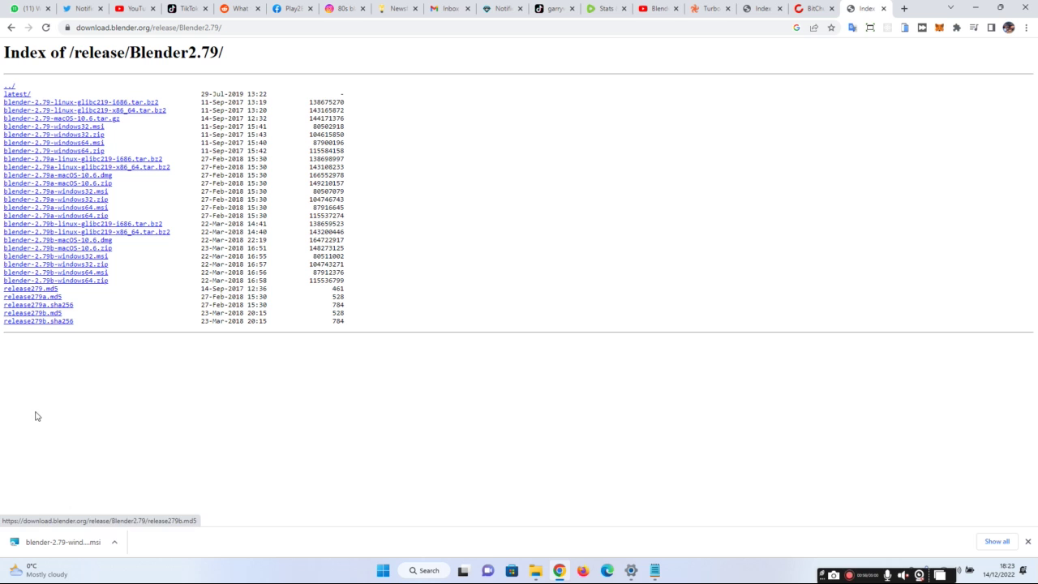
# Run the downloaded Blender 2.79 installer, then cancel it and close the setup wizard
pyautogui.click(67, 543)
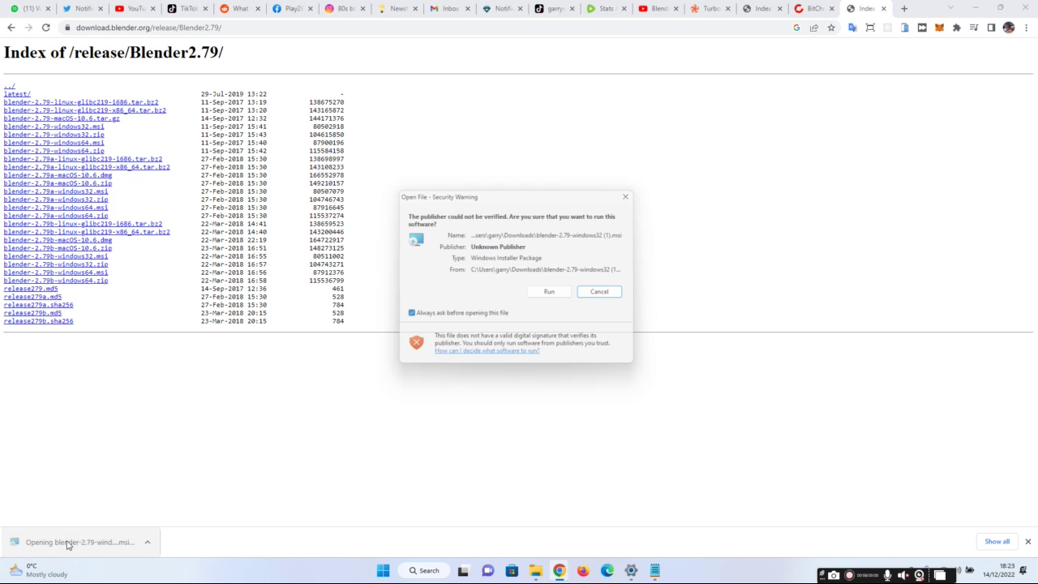
pyautogui.click(548, 292)
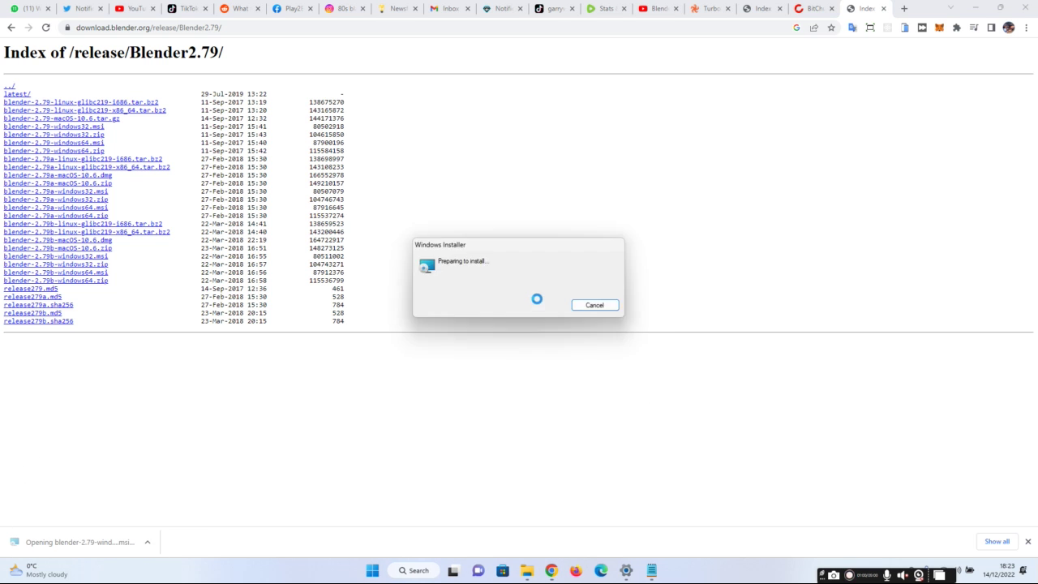
pyautogui.click(572, 367)
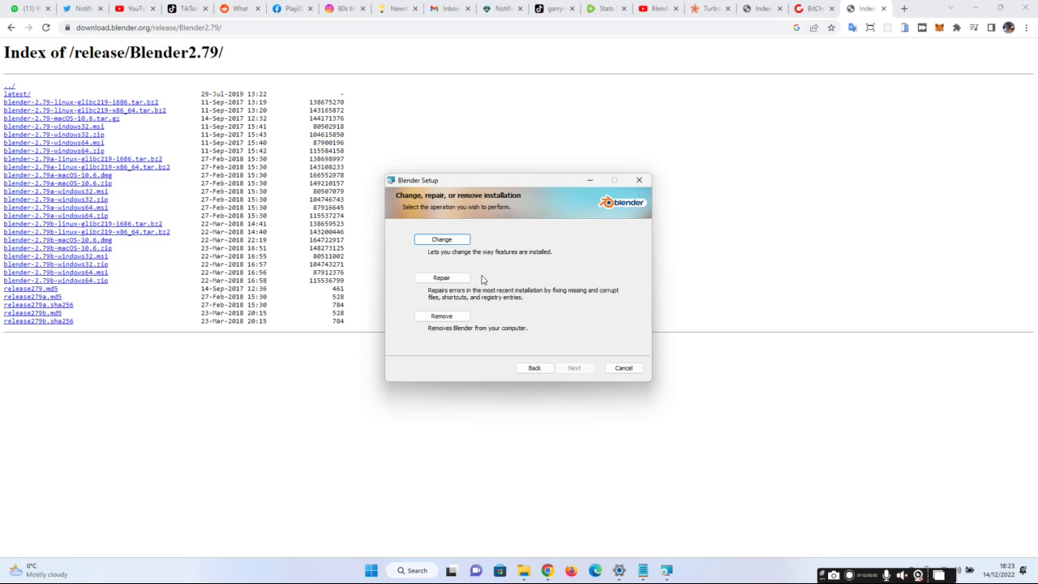
pyautogui.click(628, 369)
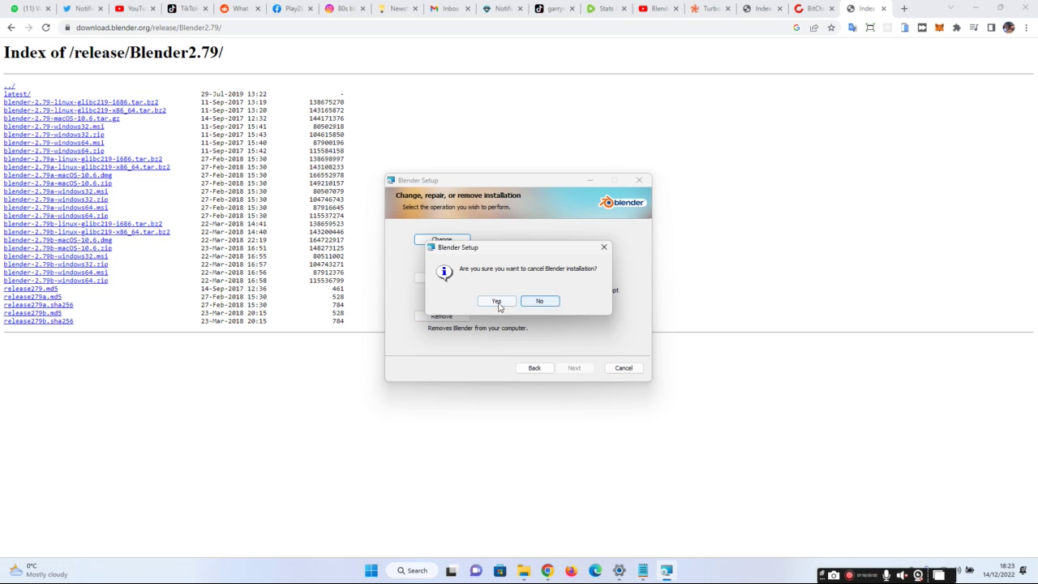
pyautogui.click(496, 301)
pyautogui.click(576, 370)
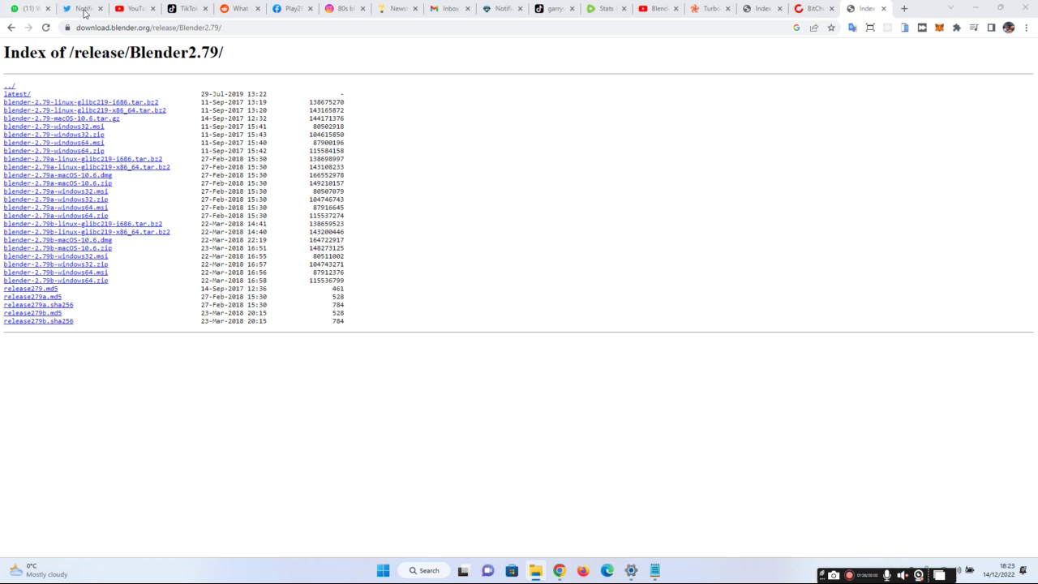
# Launch Blender 2.79 from the desktop and dismiss its splash screen
pyautogui.click(950, 7)
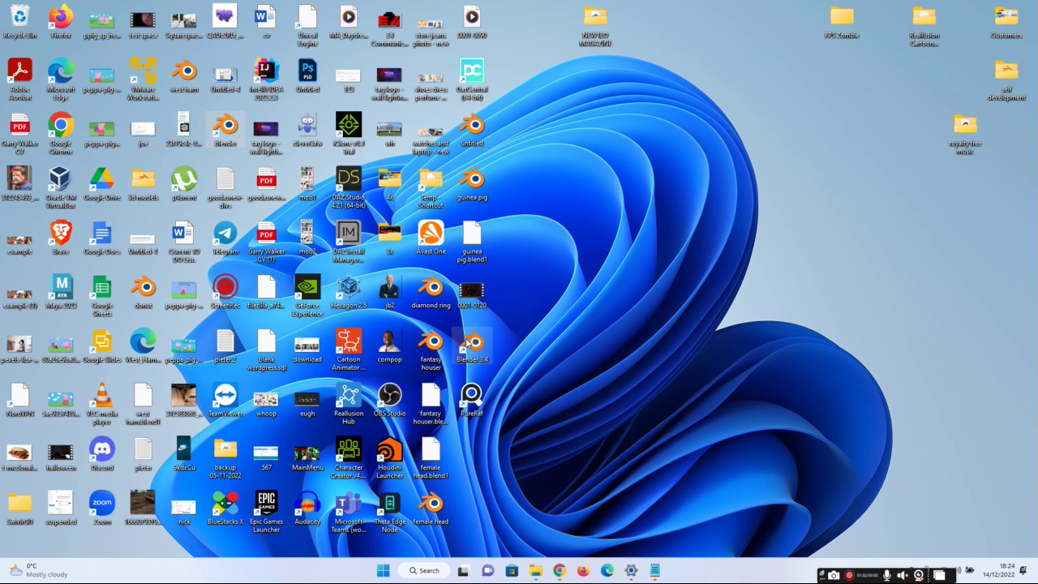
pyautogui.click(470, 342)
pyautogui.press('Return')
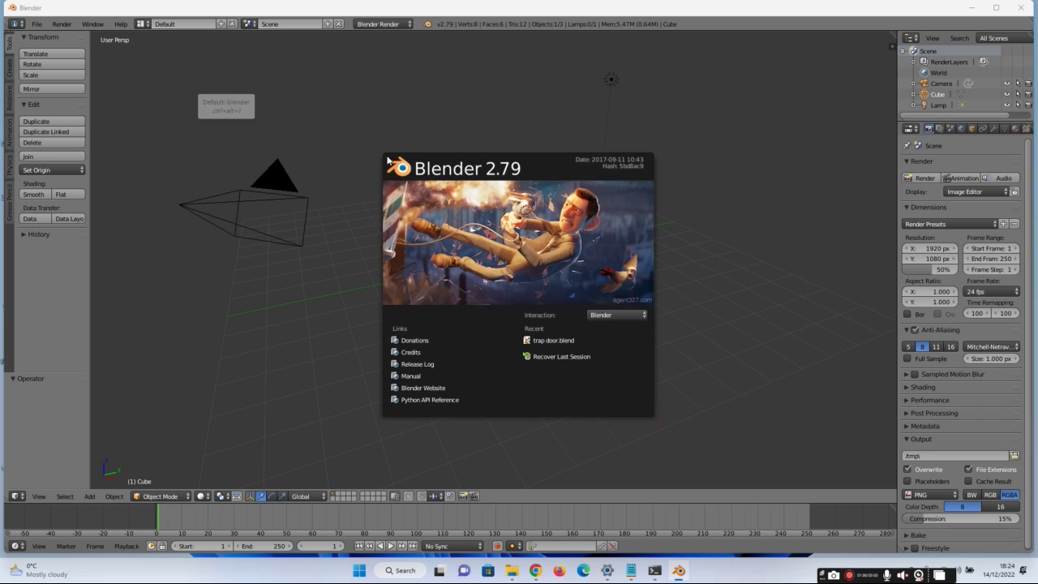
pyautogui.click(527, 81)
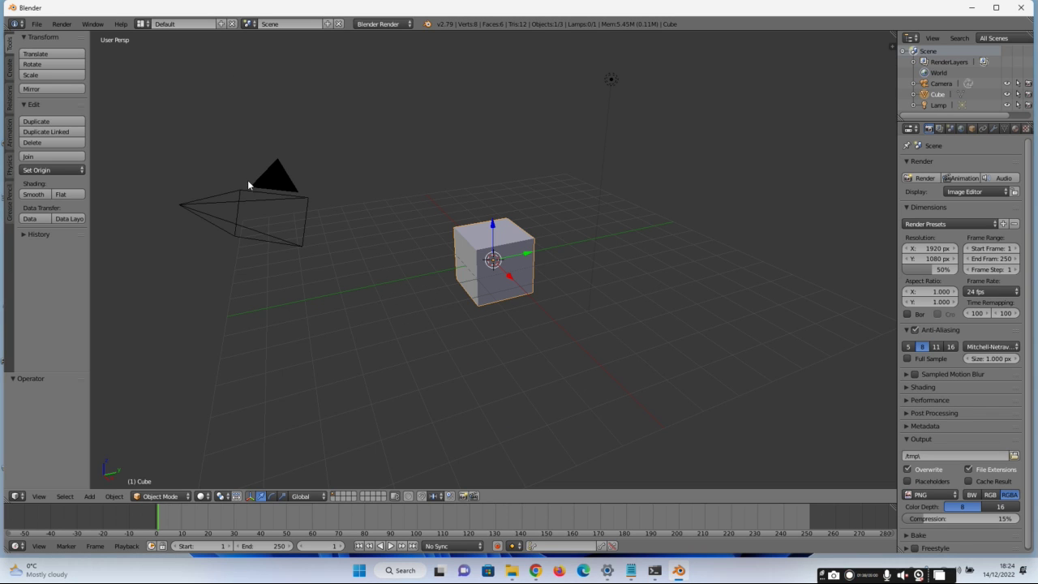
# Delete the default camera, cube and lamp from the scene
pyautogui.rightClick(246, 204)
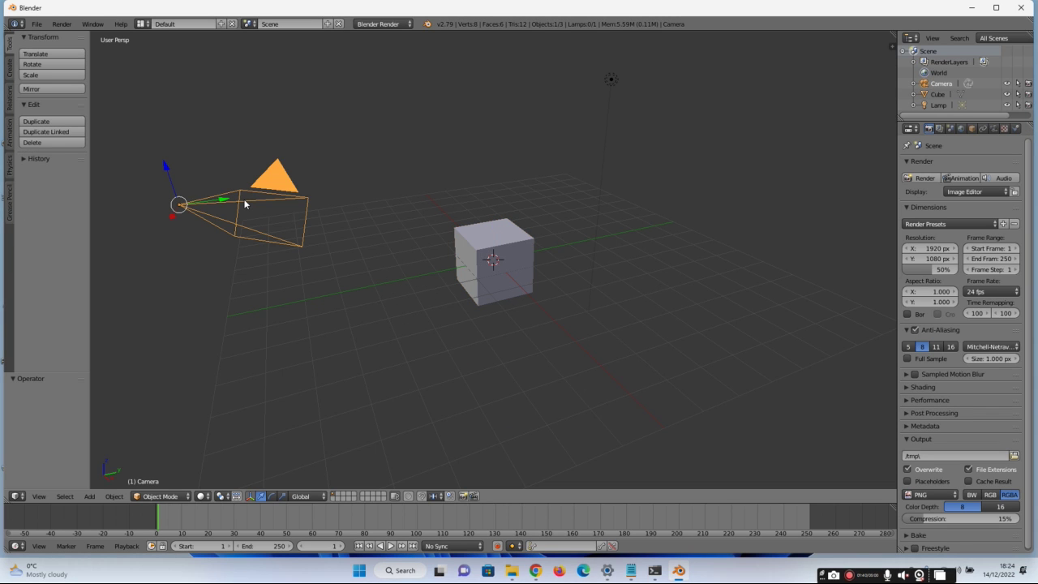
pyautogui.press('x')
pyautogui.click(231, 201)
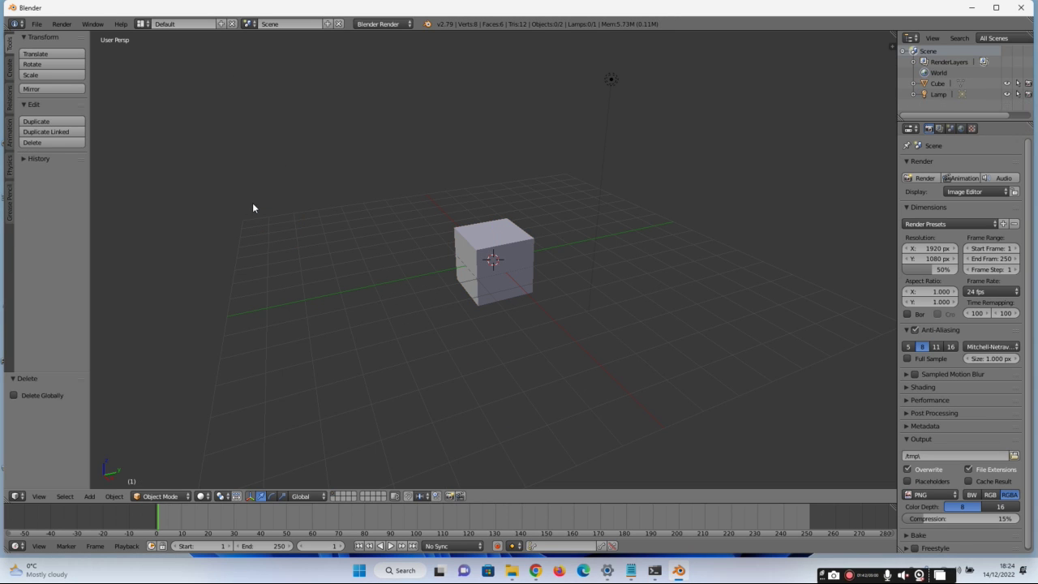
pyautogui.rightClick(483, 246)
pyautogui.press('x')
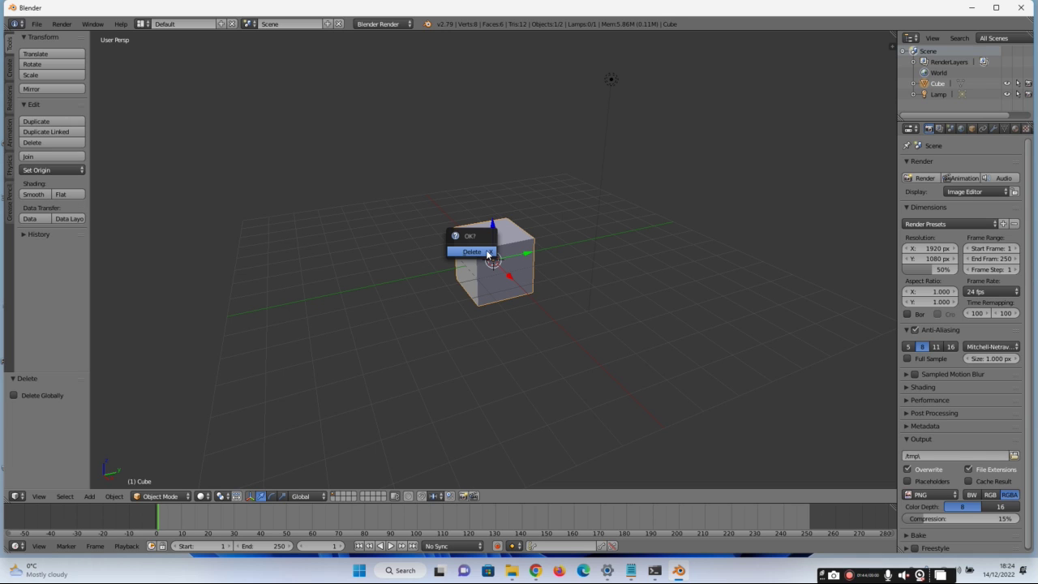
pyautogui.click(472, 253)
pyautogui.rightClick(610, 95)
pyautogui.press('x')
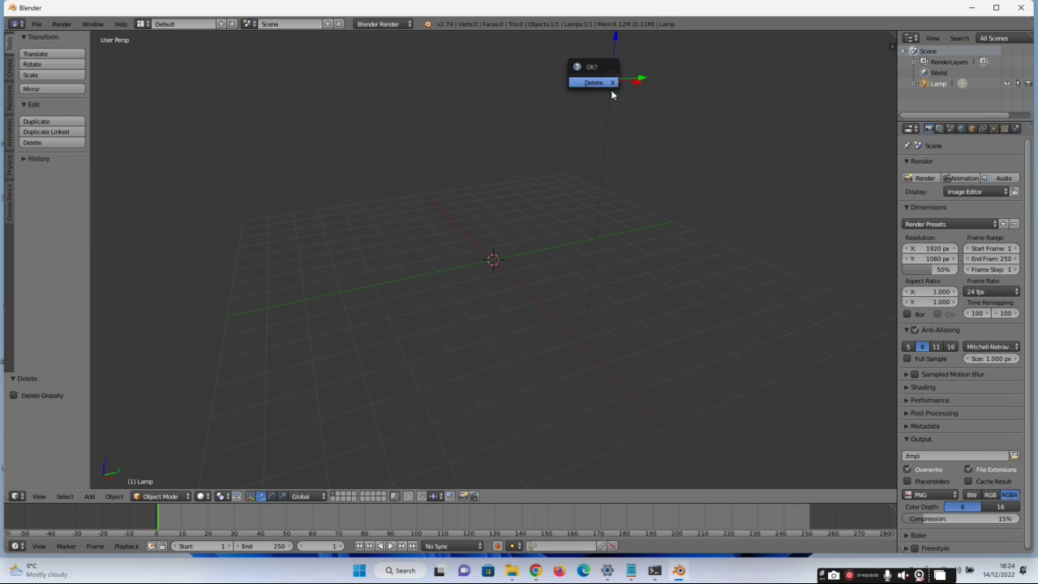
pyautogui.click(599, 84)
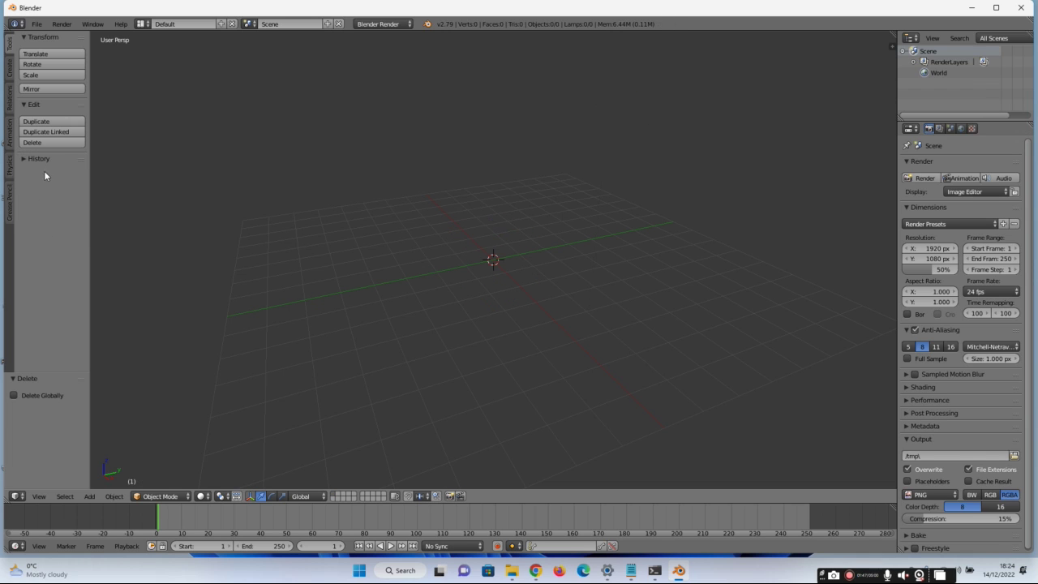
# Import the log model as a 3DS file from the Downloads log folder
pyautogui.click(36, 23)
pyautogui.moveTo(54, 229)
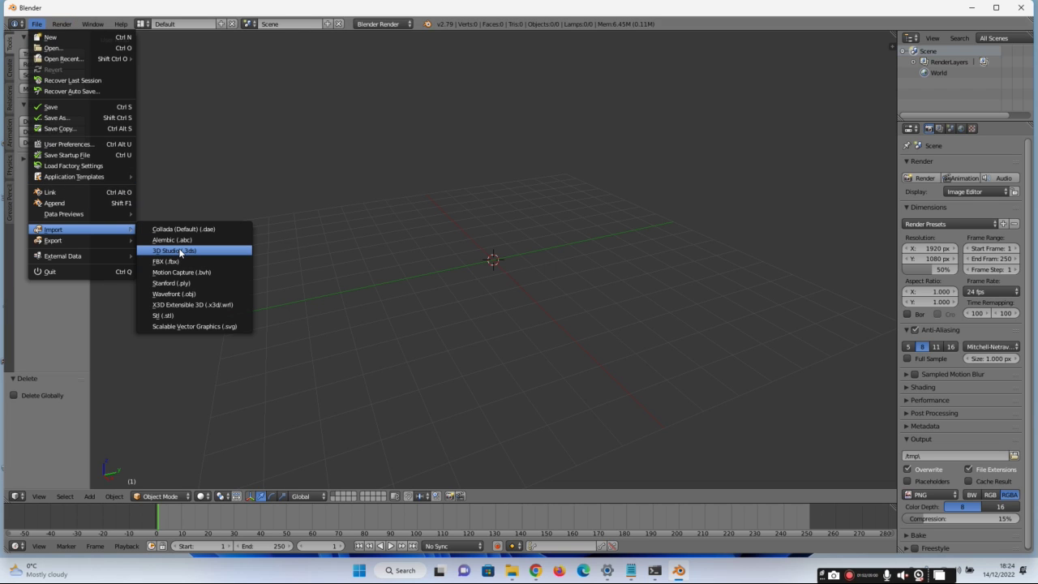
pyautogui.click(181, 252)
pyautogui.click(29, 223)
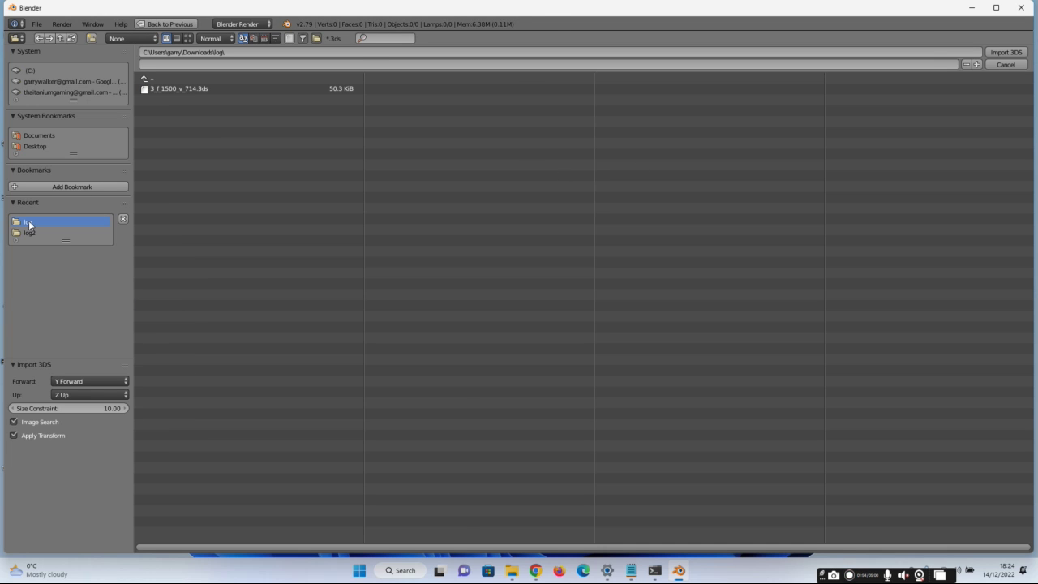
pyautogui.doubleClick(164, 89)
pyautogui.scroll(5, 457, 194)
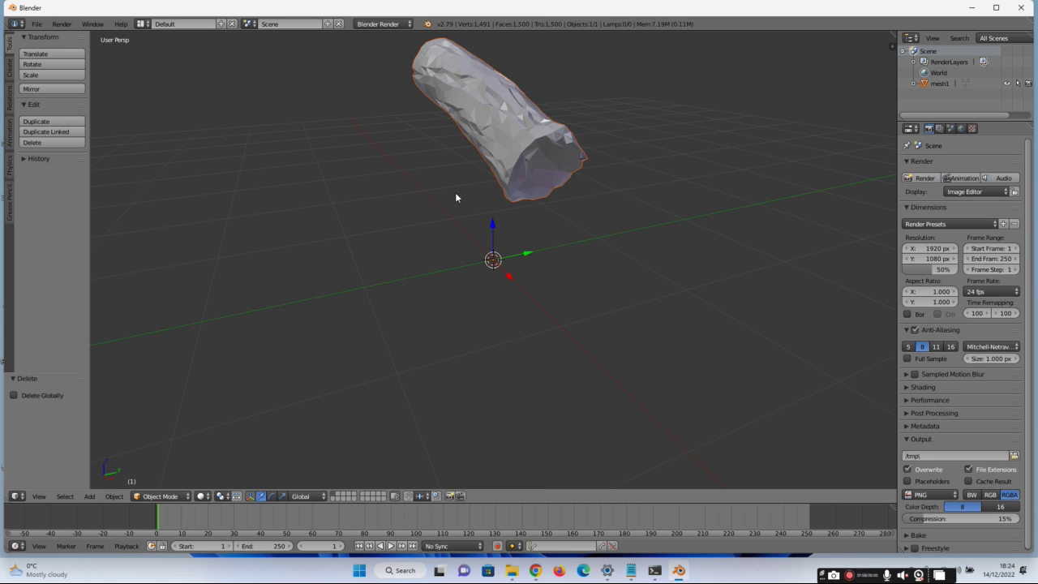
pyautogui.scroll(-3, 456, 195)
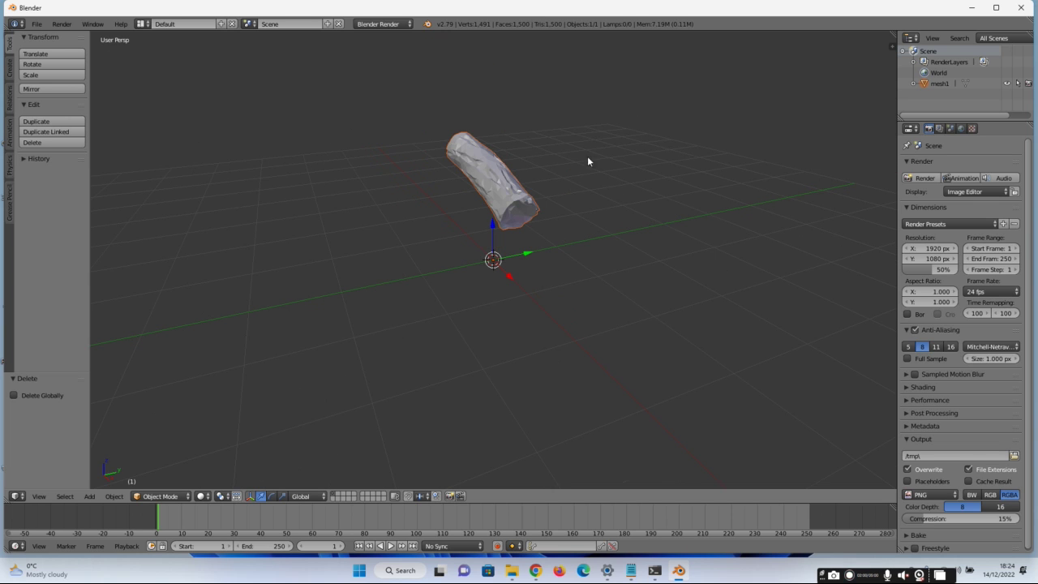
# Export the log as untitled.fbx into the log folder and quit Blender 2.79
pyautogui.click(35, 26)
pyautogui.moveTo(81, 240)
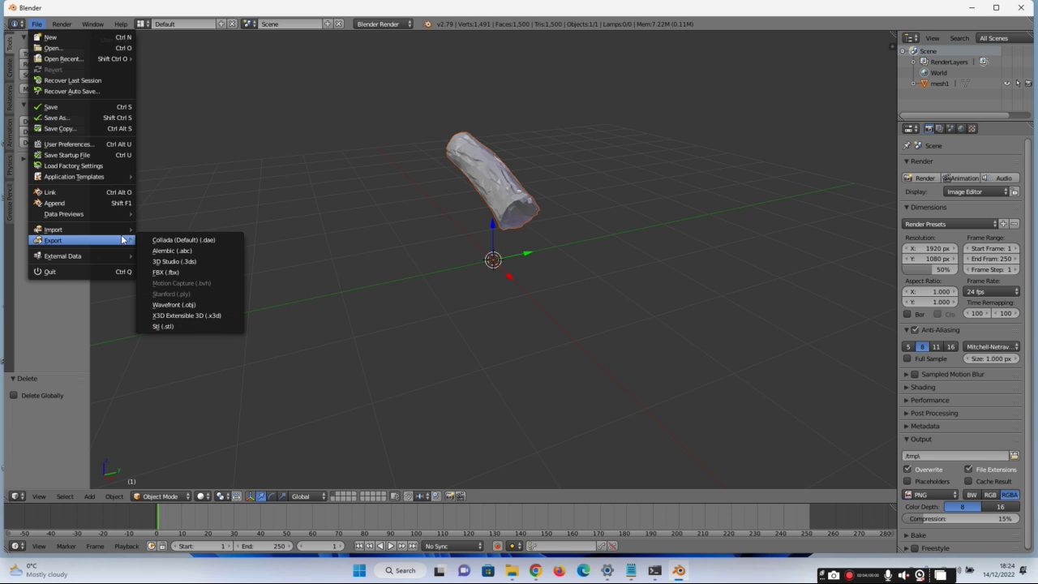
pyautogui.click(190, 272)
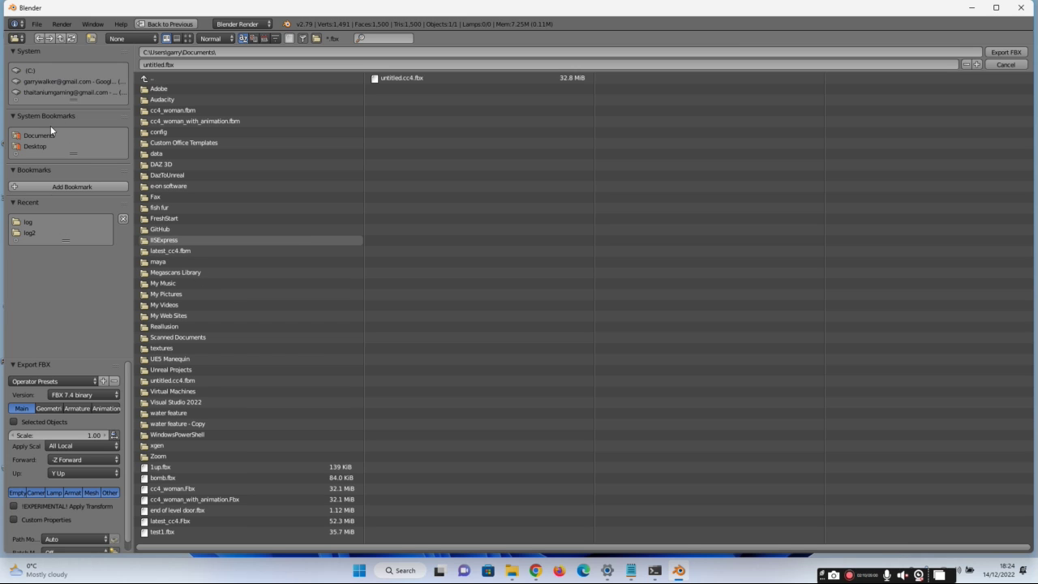
pyautogui.doubleClick(28, 221)
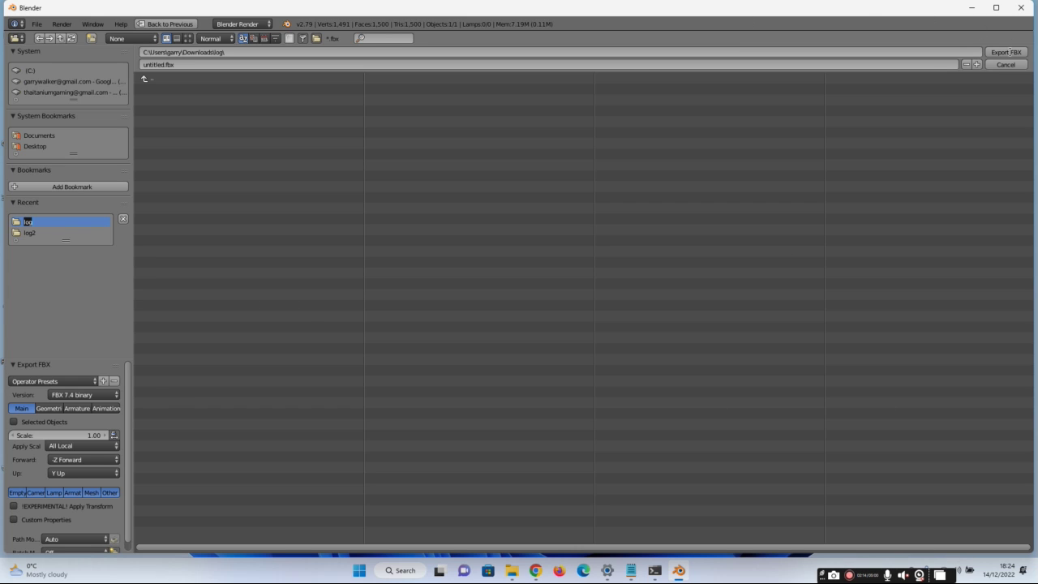
pyautogui.click(1005, 52)
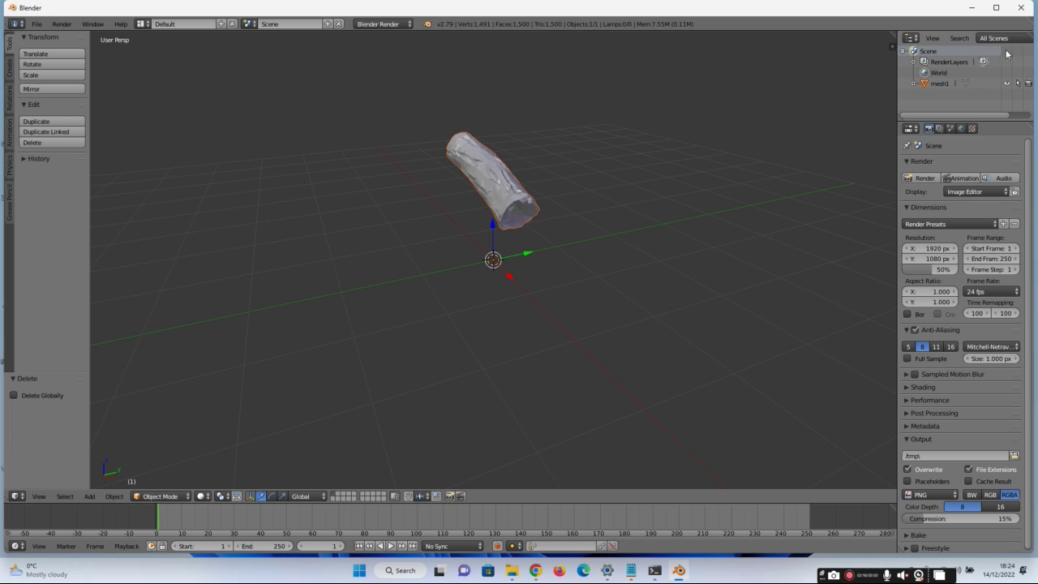
pyautogui.click(1020, 8)
# Confirm quitting without saving, start a General scene in Blender 3.4 and delete the cube
pyautogui.click(523, 322)
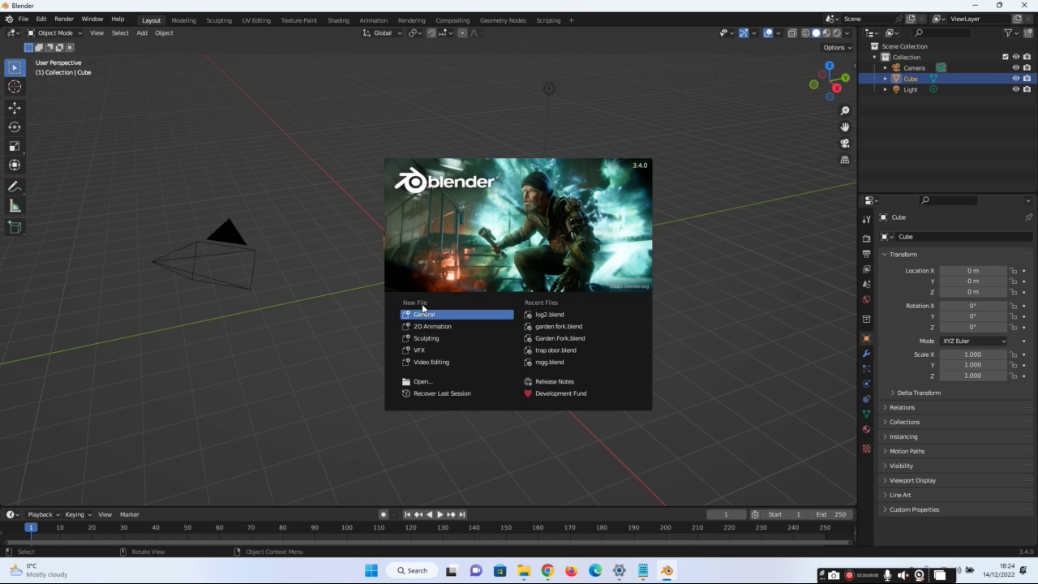
pyautogui.click(424, 313)
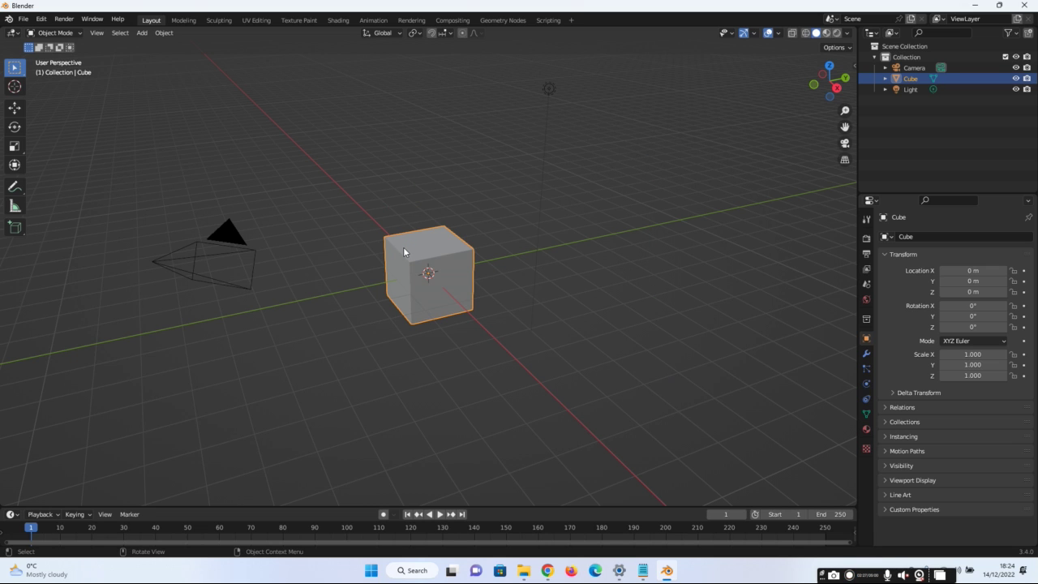
pyautogui.press('Delete')
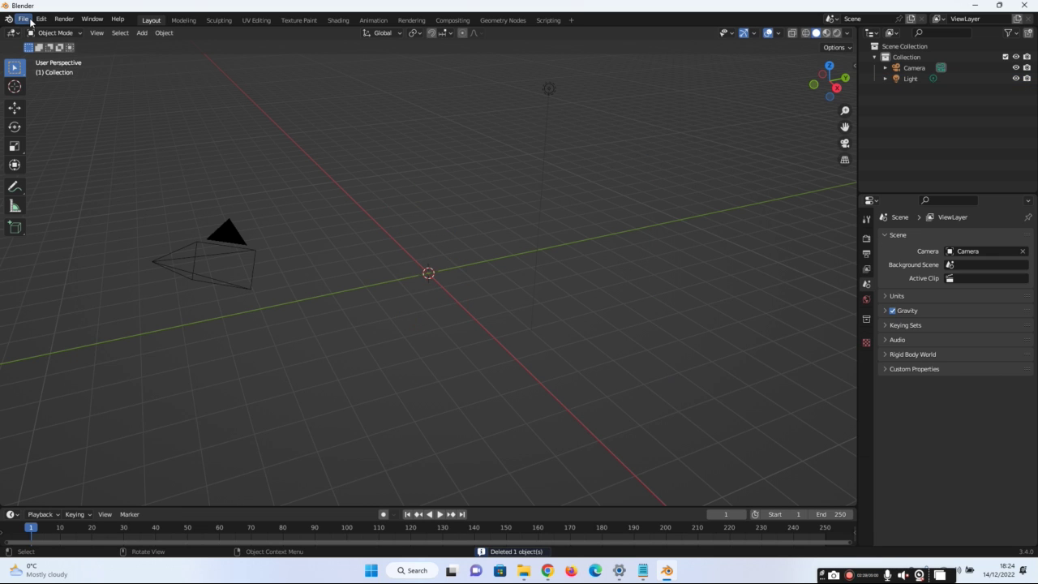
# Import untitled.fbx from the recent log folder as an FBX file
pyautogui.click(24, 19)
pyautogui.moveTo(40, 165)
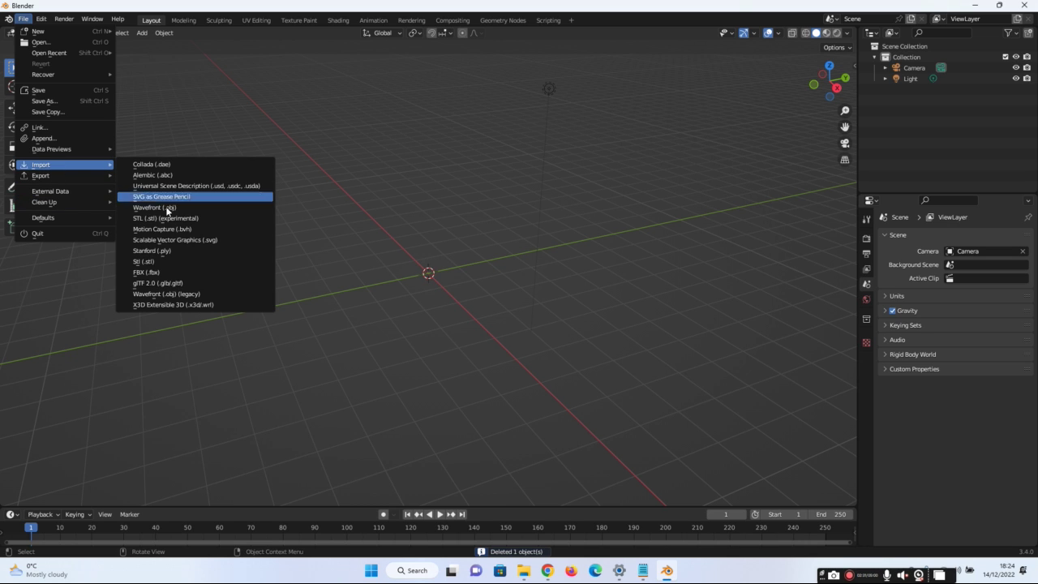
pyautogui.click(193, 272)
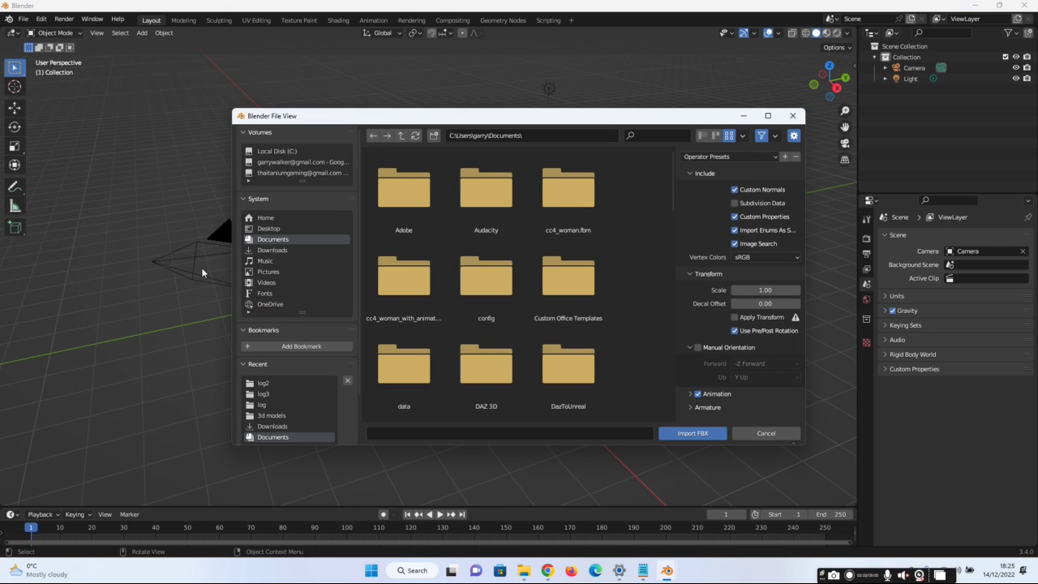
pyautogui.click(278, 404)
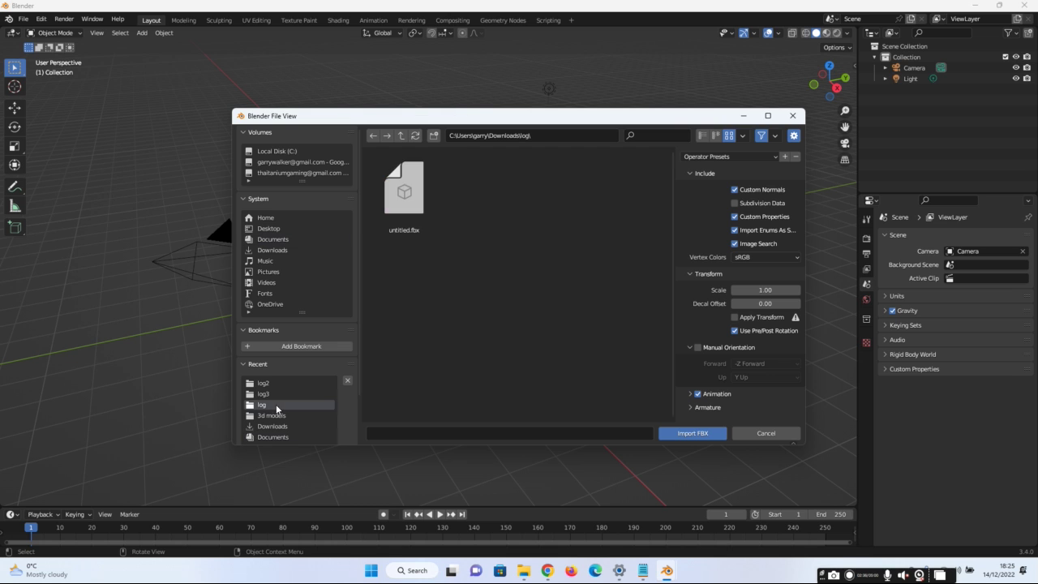
pyautogui.doubleClick(412, 200)
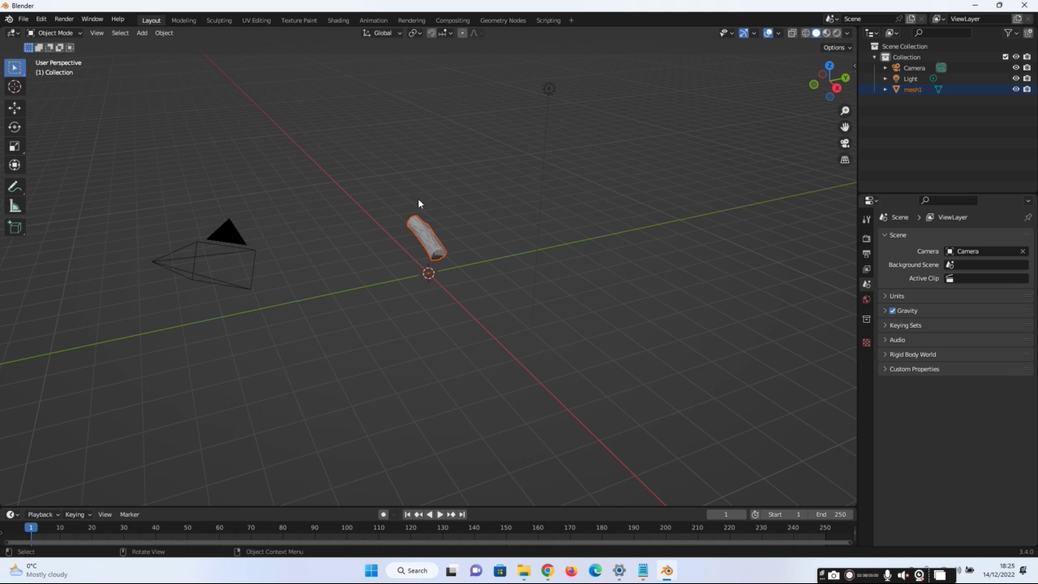
# Select the imported mesh1 log and switch the viewport to Rendered shading
pyautogui.scroll(3, 470, 269)
pyautogui.scroll(4, 466, 267)
pyautogui.scroll(-3, 465, 266)
pyautogui.scroll(-2, 463, 252)
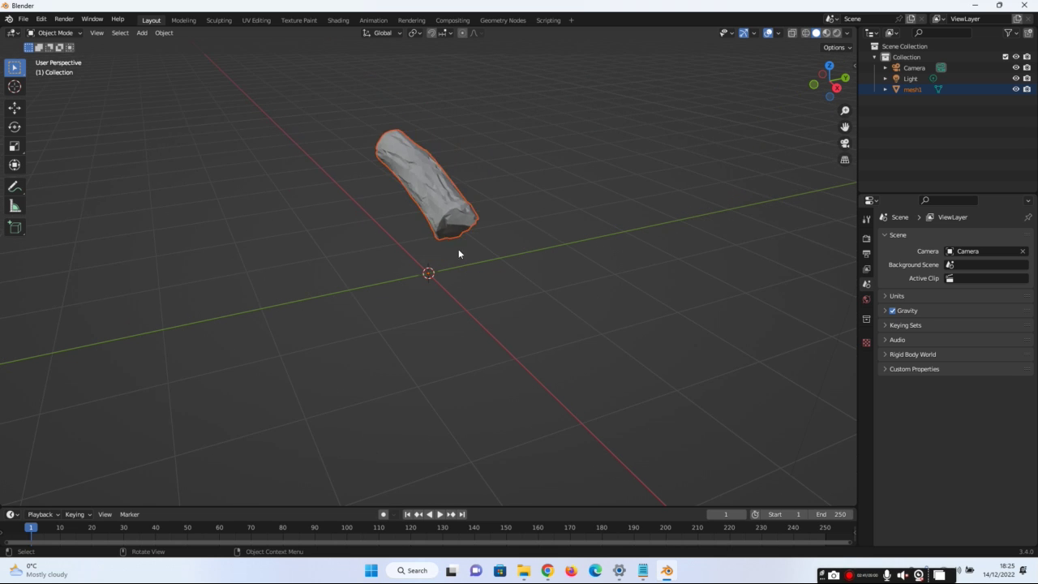
pyautogui.click(425, 152)
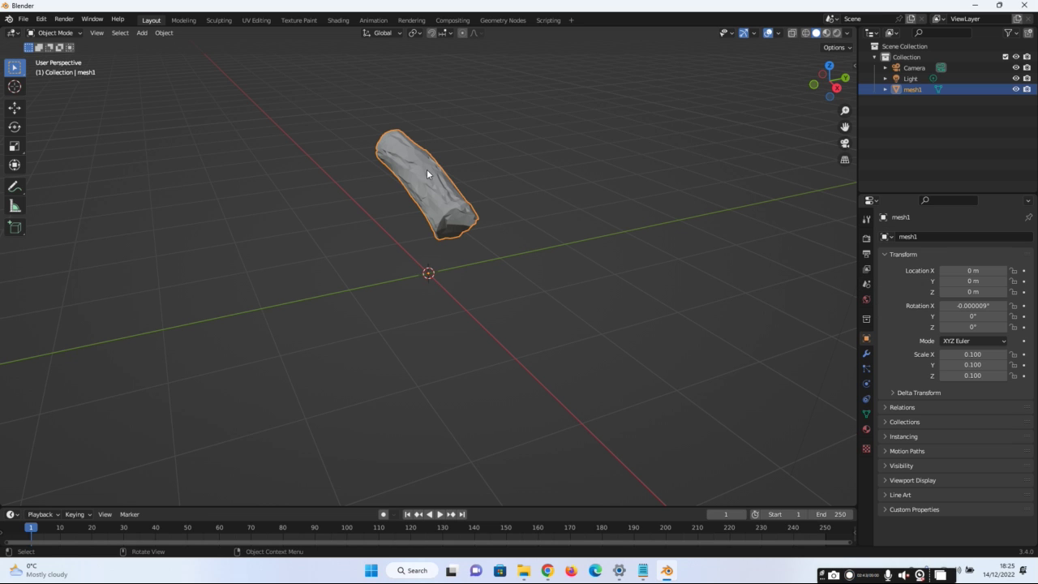
pyautogui.click(837, 33)
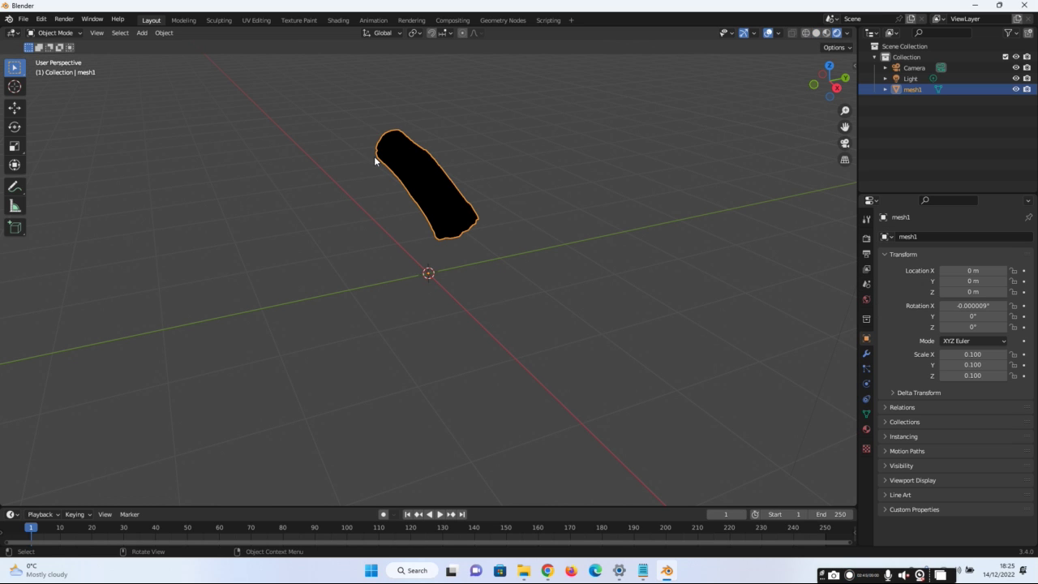
# Remove material m0, create a new material, and set its Base Color to Image Texture
pyautogui.click(866, 430)
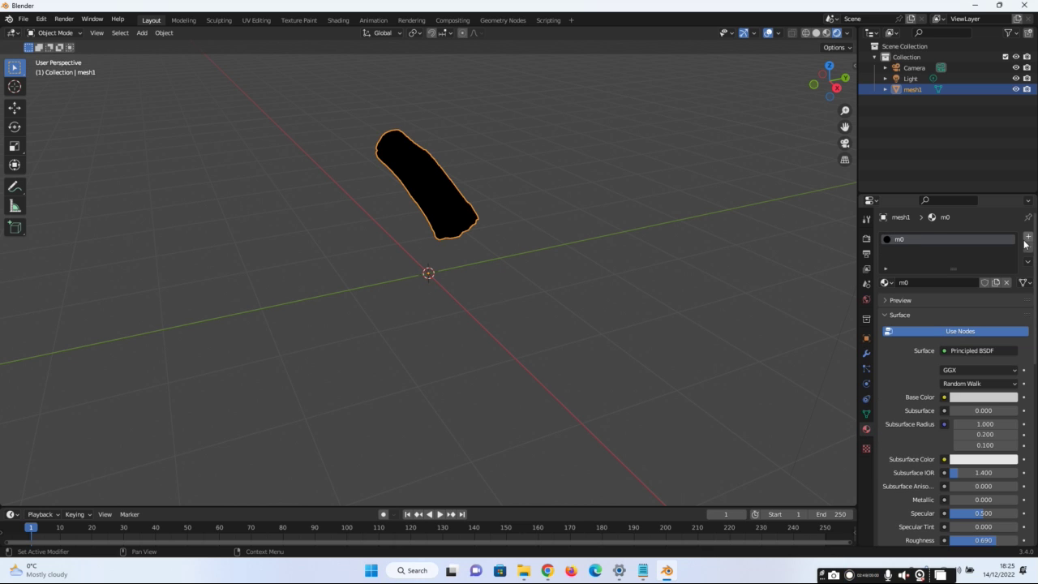
pyautogui.click(1029, 247)
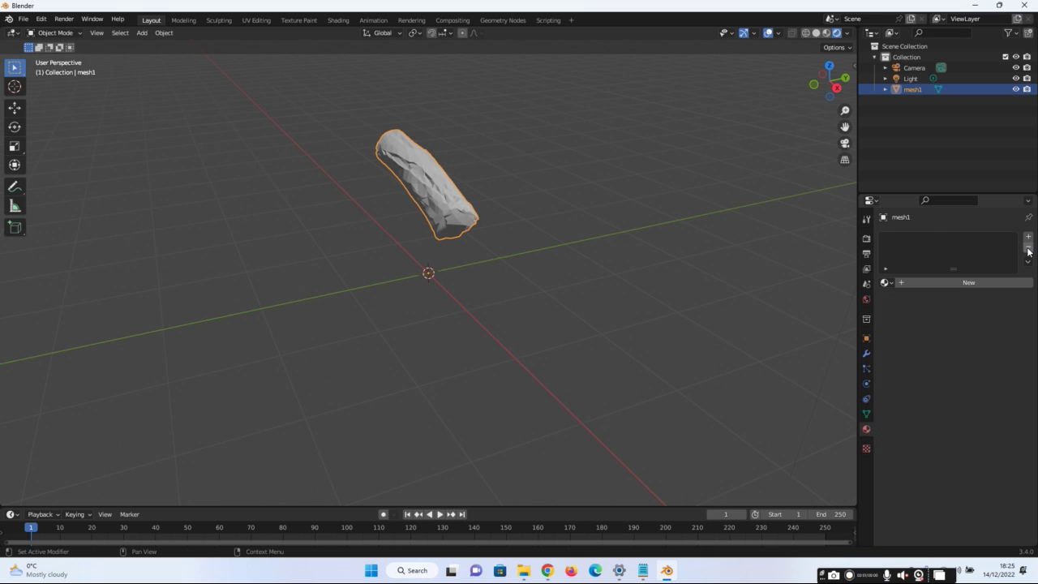
pyautogui.click(928, 282)
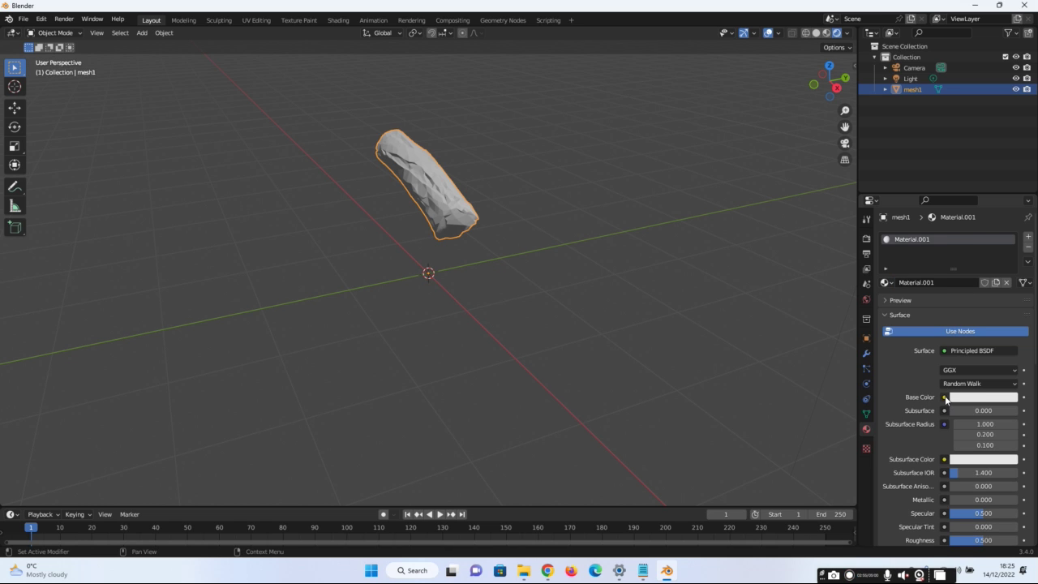
pyautogui.click(944, 398)
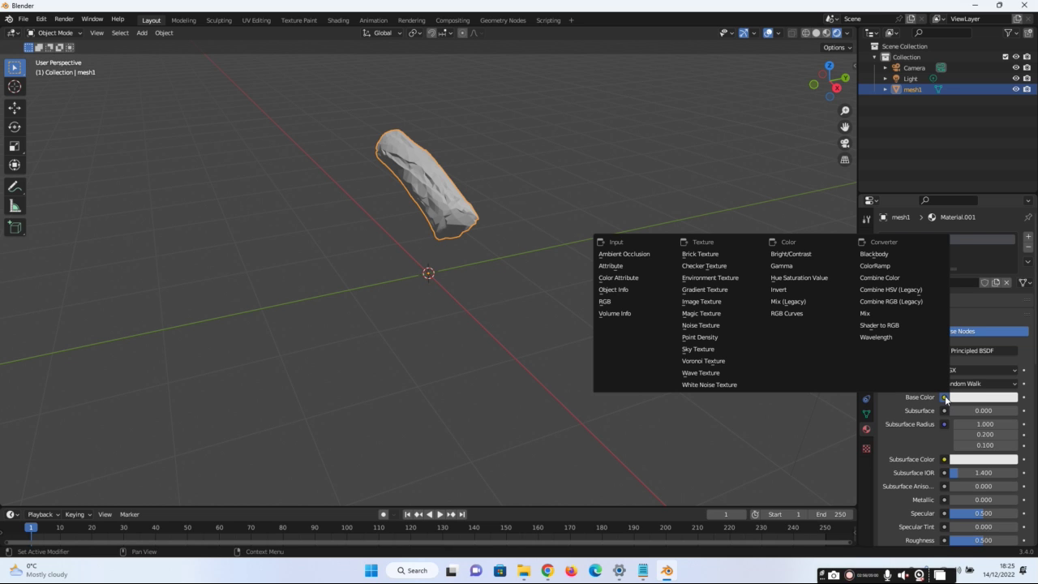
pyautogui.click(734, 302)
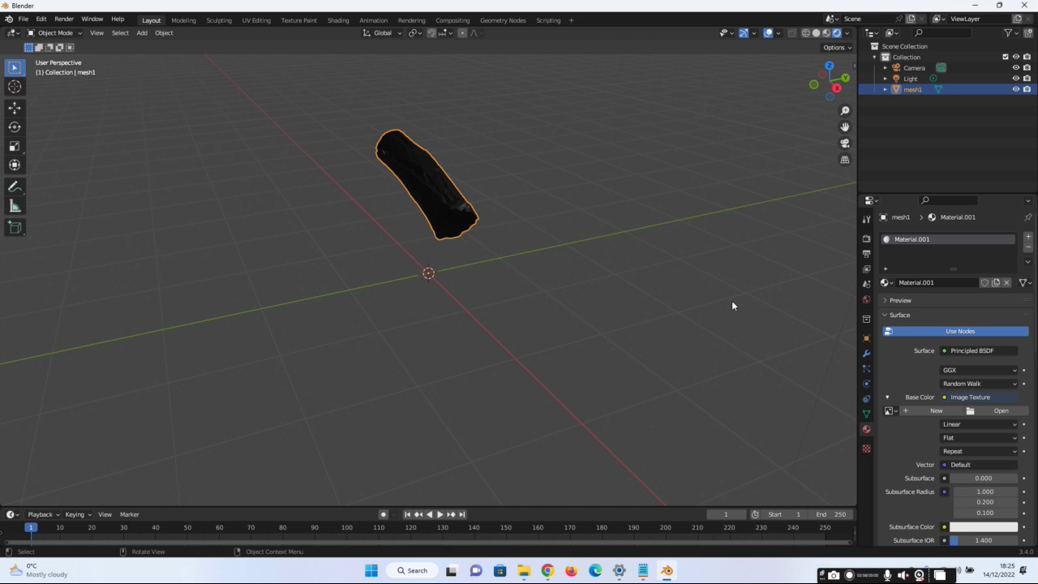
# Load Copy.jpg from the log folder as the base colour image texture
pyautogui.click(980, 411)
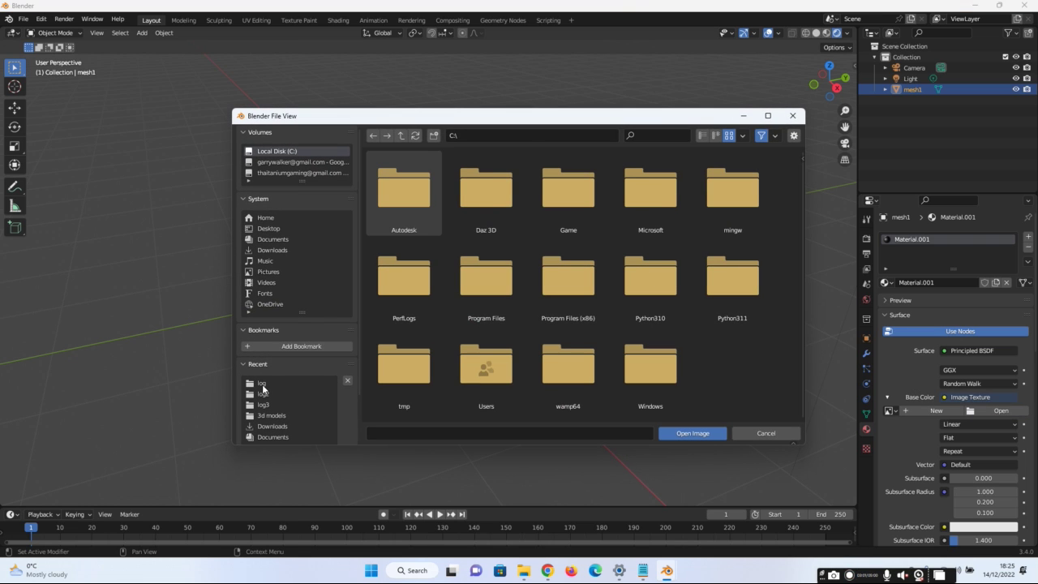
pyautogui.click(262, 384)
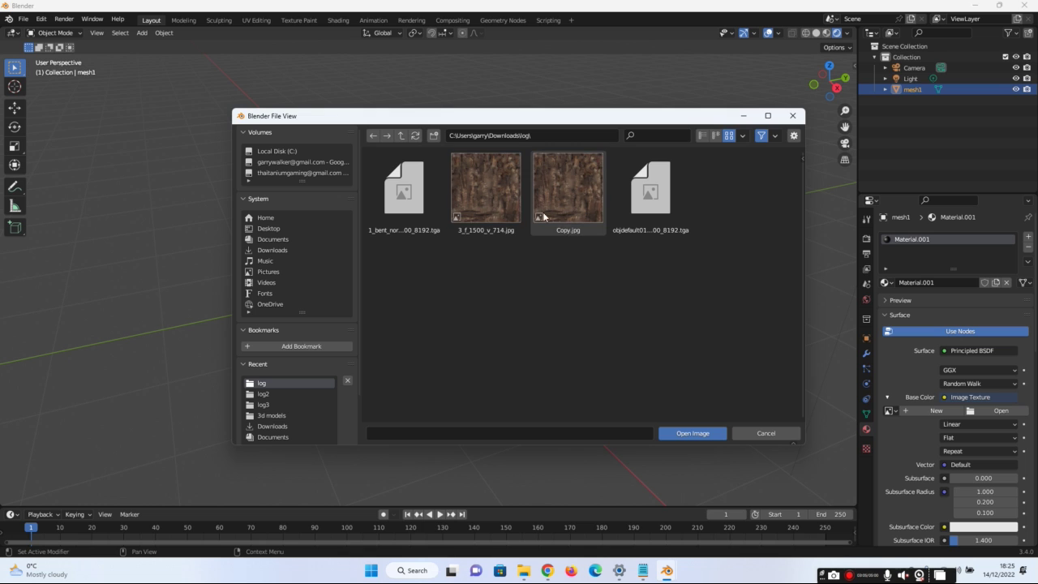
pyautogui.doubleClick(556, 203)
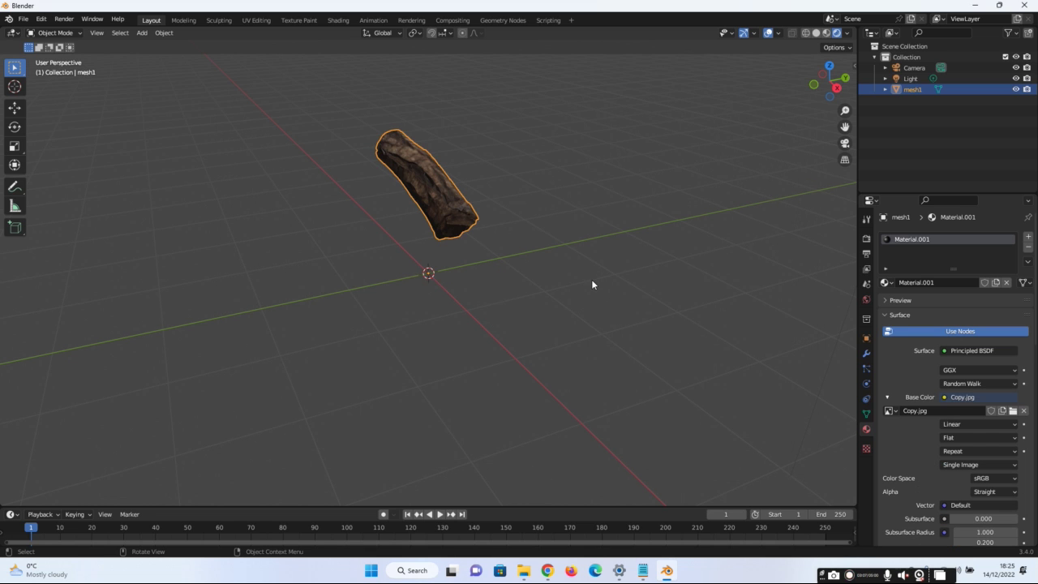
# Zoom and pan to centre the log, then enlarge the timeline area
pyautogui.scroll(3, 473, 179)
pyautogui.scroll(2, 473, 179)
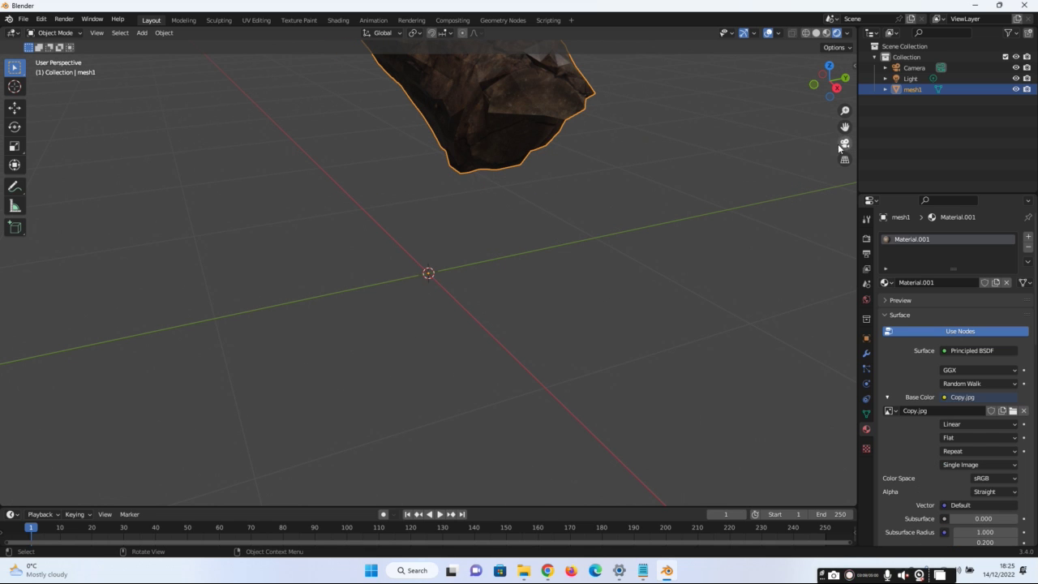
pyautogui.moveTo(844, 126); pyautogui.dragTo(826, 127)
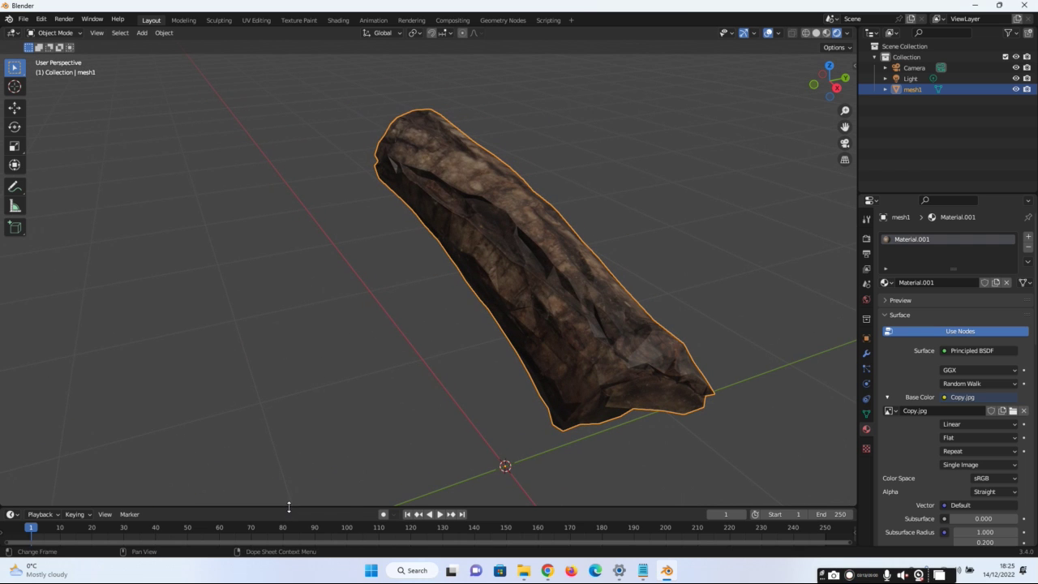
pyautogui.moveTo(288, 507); pyautogui.dragTo(272, 332)
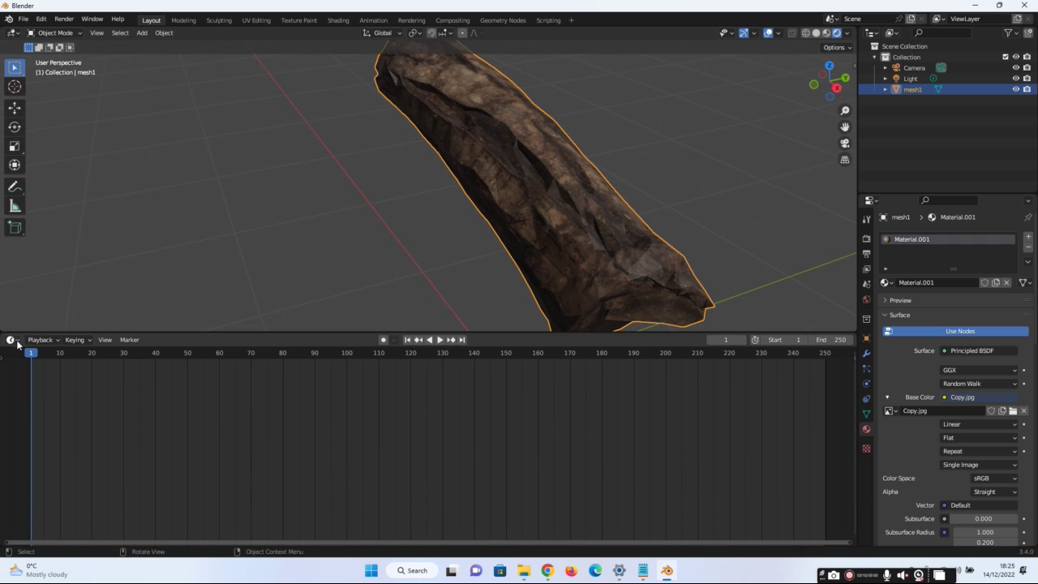
# Turn the timeline into the Shader Editor and deselect all material nodes
pyautogui.click(16, 342)
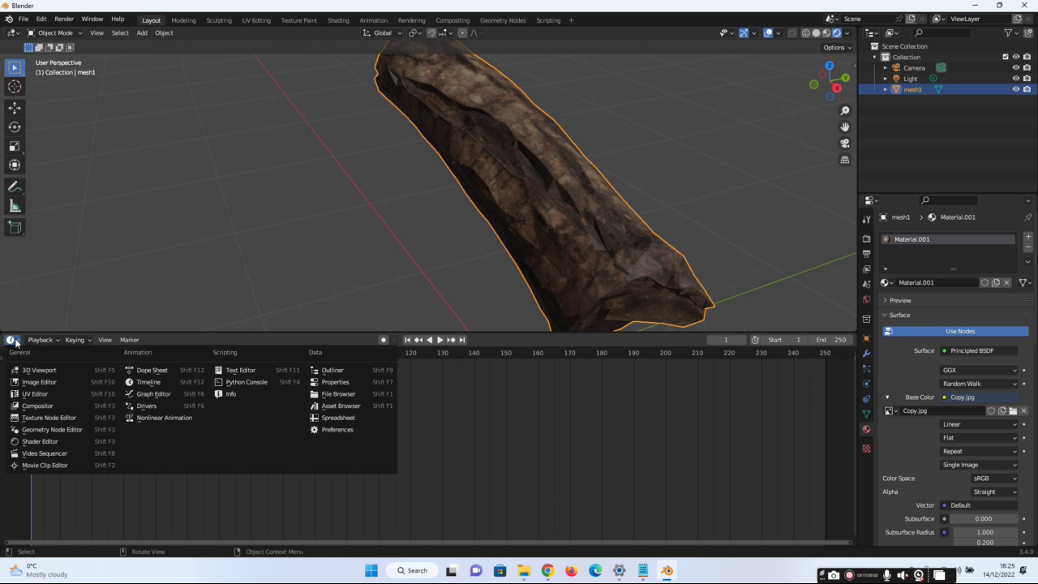
pyautogui.click(31, 444)
pyautogui.scroll(1, 281, 455)
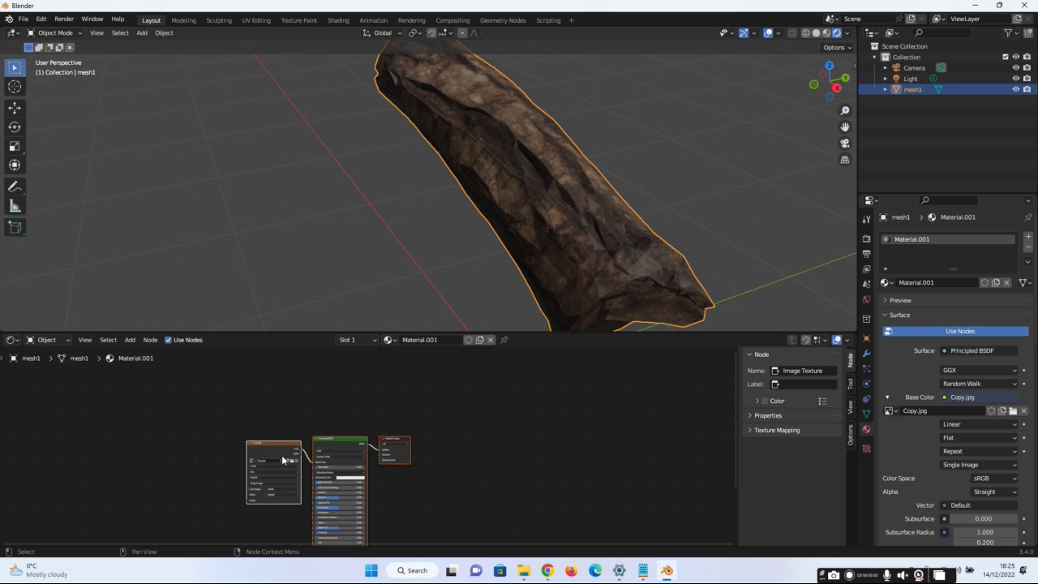
pyautogui.scroll(2, 282, 455)
pyautogui.click(222, 417)
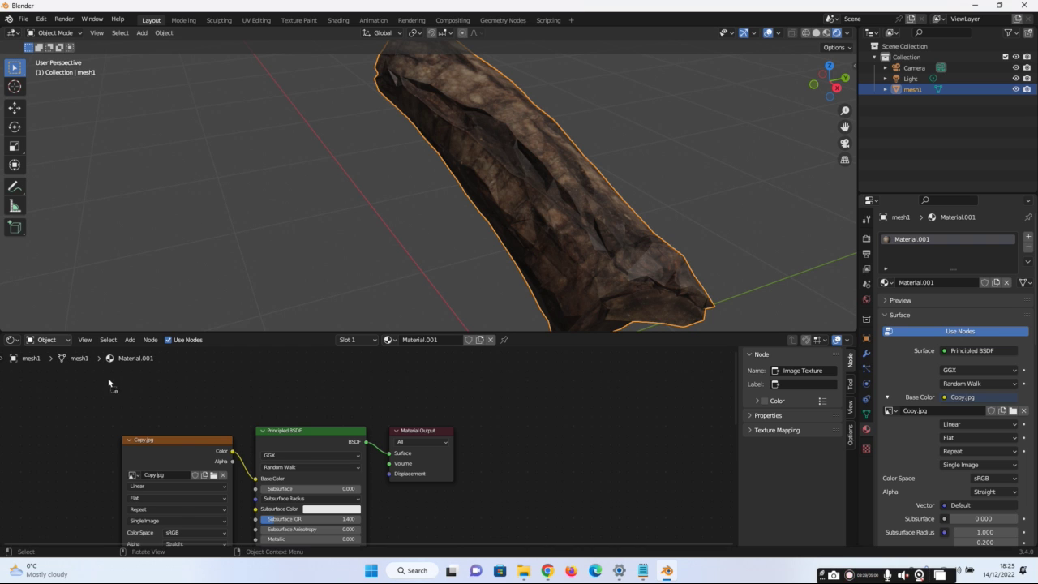
# Add 1_bent_normals_1500_8192.tga as an Image Texture node beside the Copy.jpg node
pyautogui.click(83, 433)
pyautogui.scroll(-2, 108, 379)
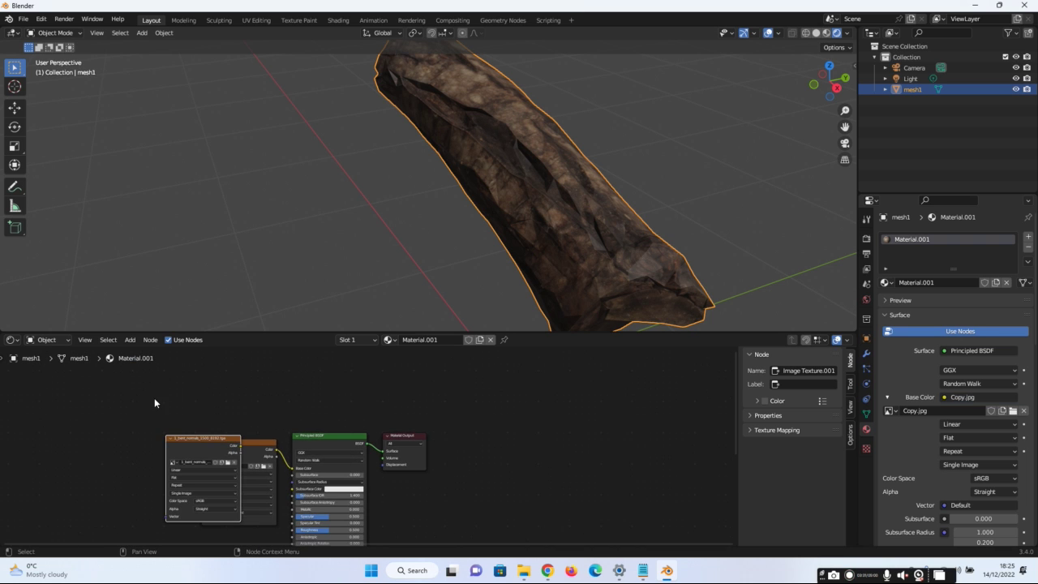
pyautogui.scroll(-1, 202, 373)
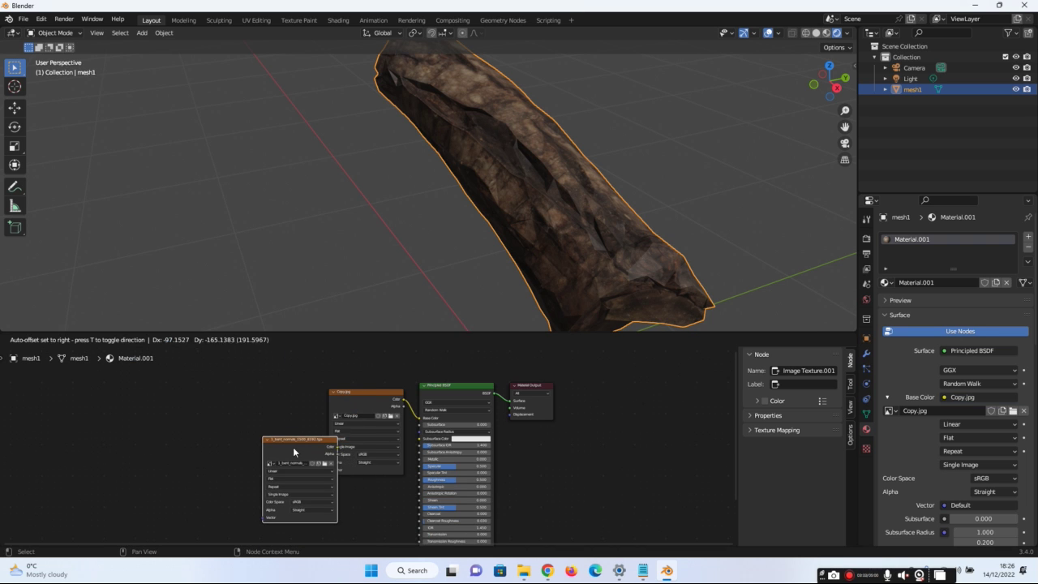
pyautogui.click(298, 448)
pyautogui.scroll(1, 368, 450)
pyautogui.scroll(2, 373, 471)
# Connect the bent normals texture's Color to the Principled BSDF Normal input
pyautogui.moveTo(379, 518); pyautogui.dragTo(374, 406, button='middle')
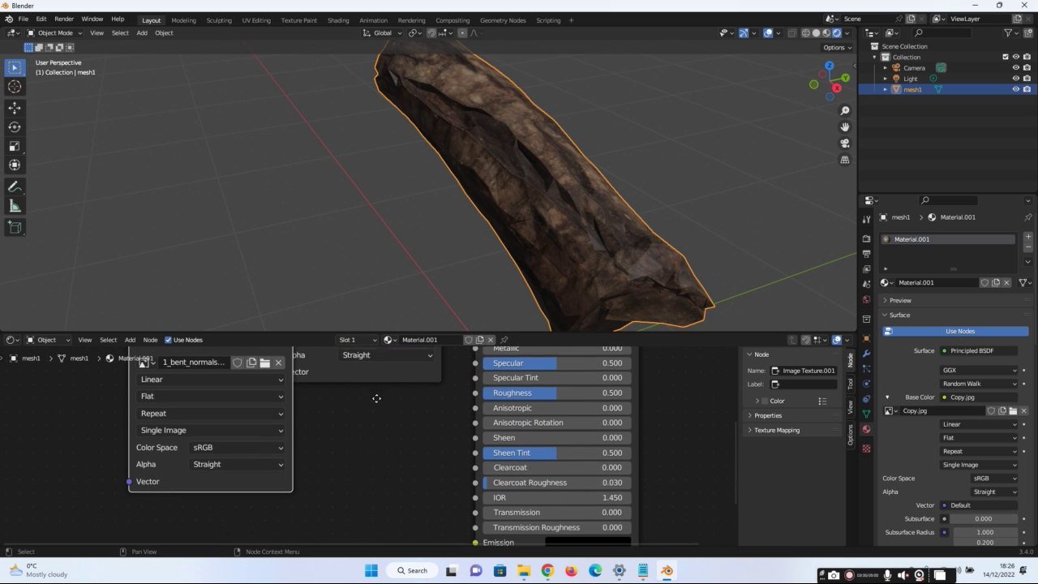
pyautogui.scroll(-1, 304, 371)
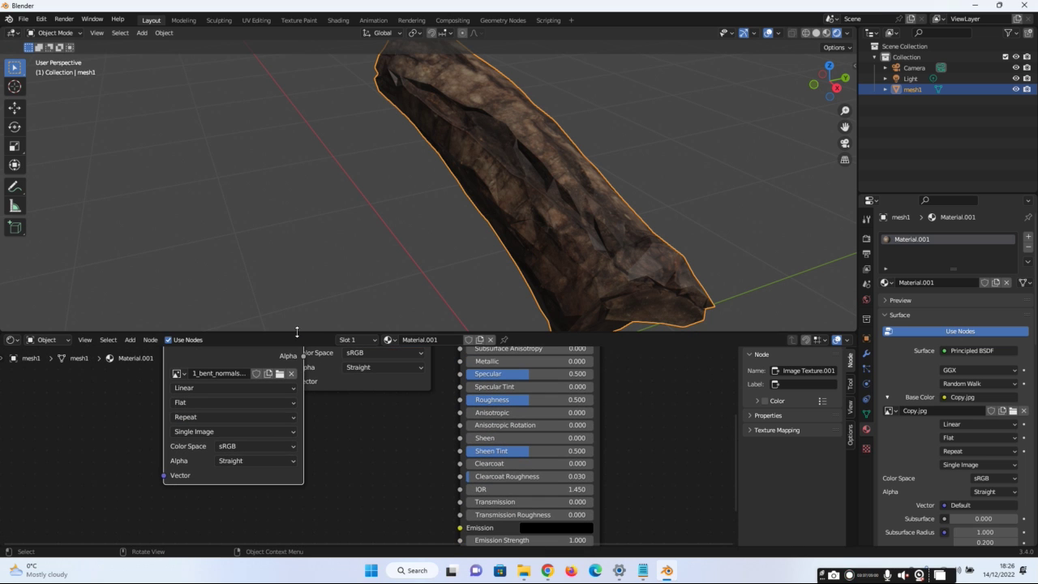
pyautogui.moveTo(298, 331); pyautogui.dragTo(287, 199)
pyautogui.click(268, 359)
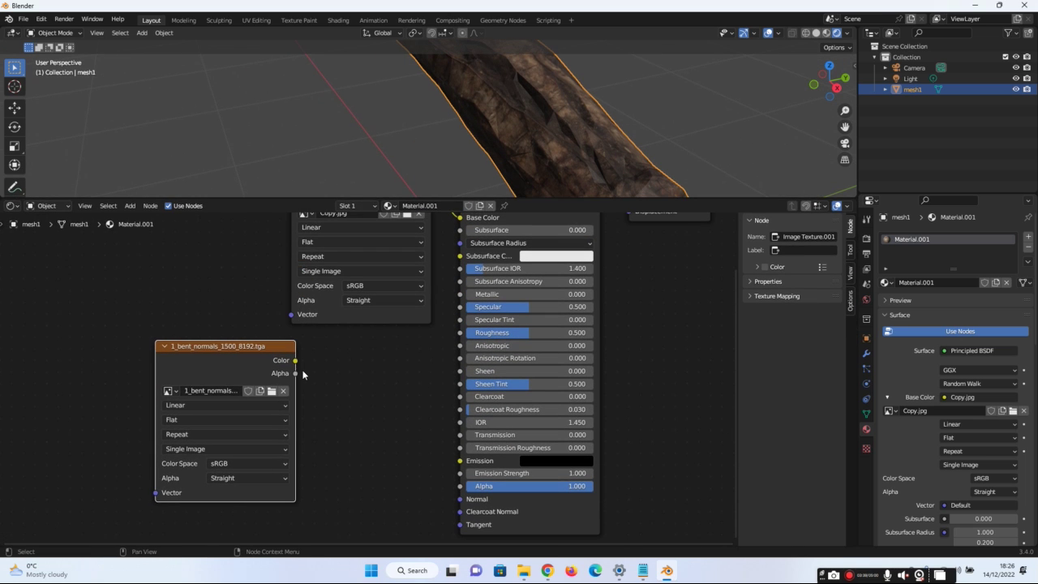
pyautogui.moveTo(296, 361); pyautogui.dragTo(452, 499)
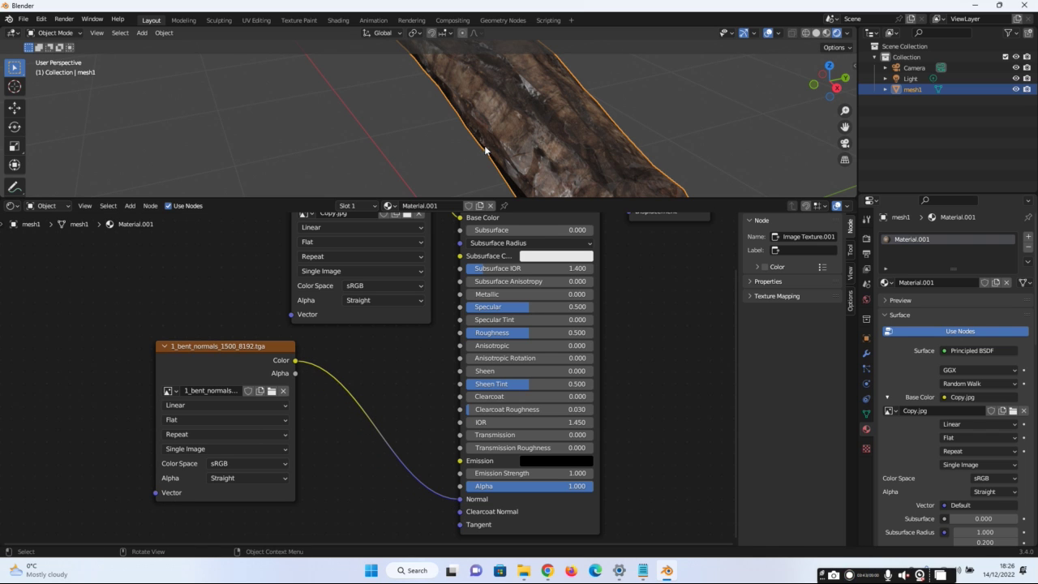
pyautogui.moveTo(457, 197); pyautogui.dragTo(465, 340)
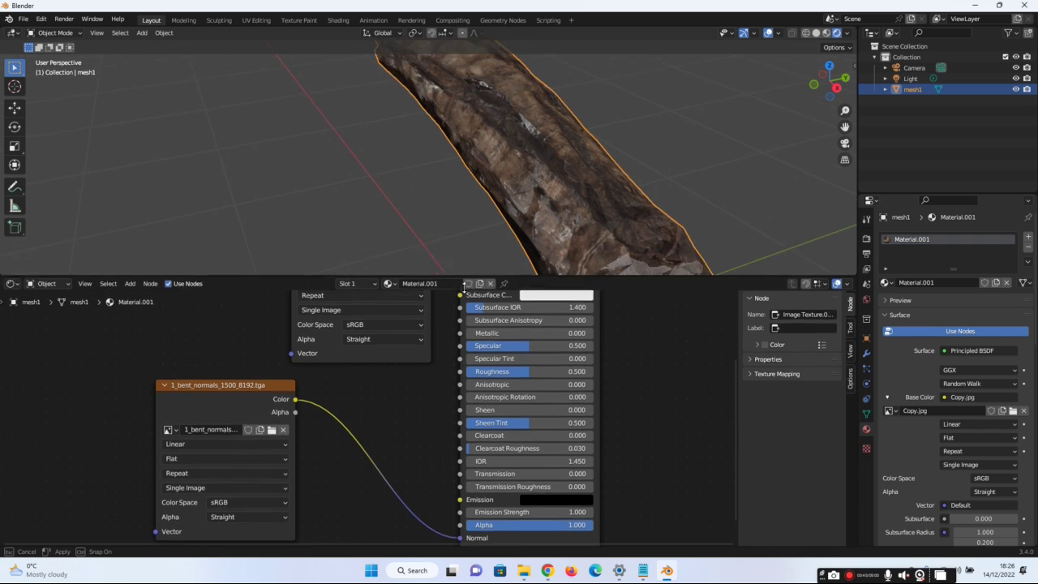
# Set Roughness, Specular and Sheen Tint to 0 in the Principled BSDF node
pyautogui.scroll(-3, 503, 184)
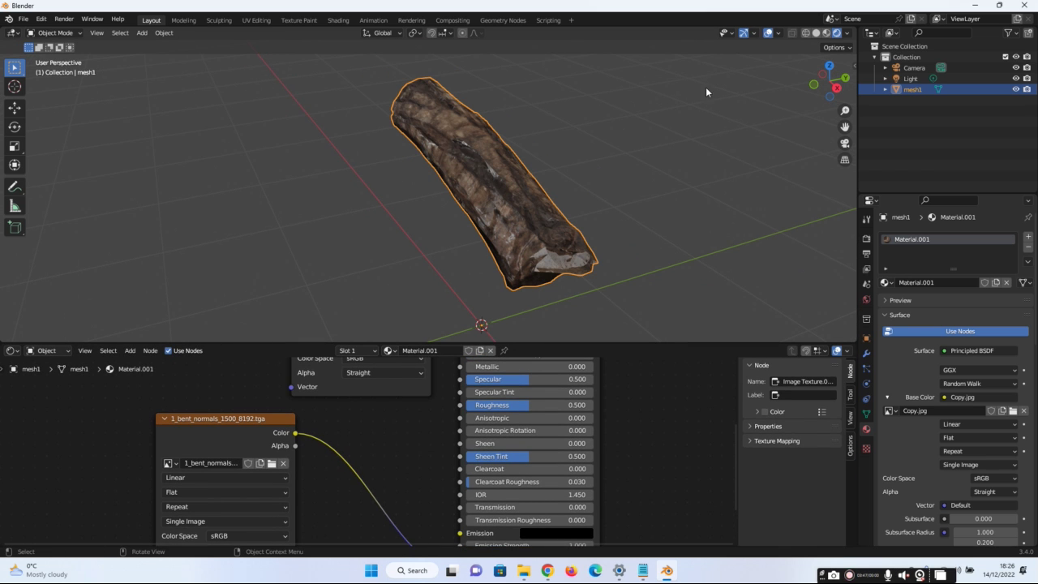
pyautogui.moveTo(826, 81); pyautogui.dragTo(778, 85)
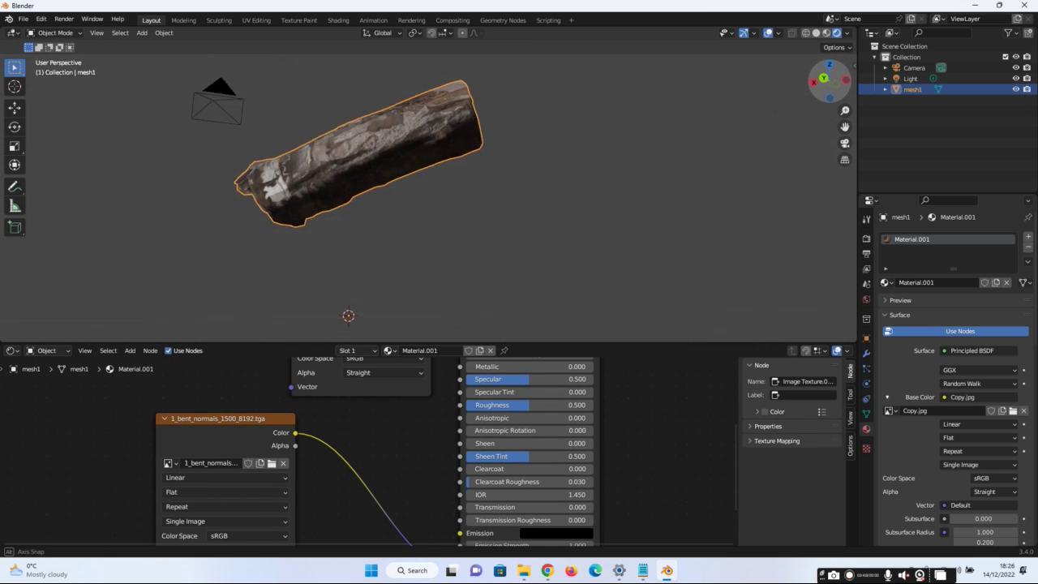
pyautogui.moveTo(778, 85)
pyautogui.mouseDown()
pyautogui.moveTo(763, 113)
pyautogui.moveTo(802, 97)
pyautogui.mouseUp()
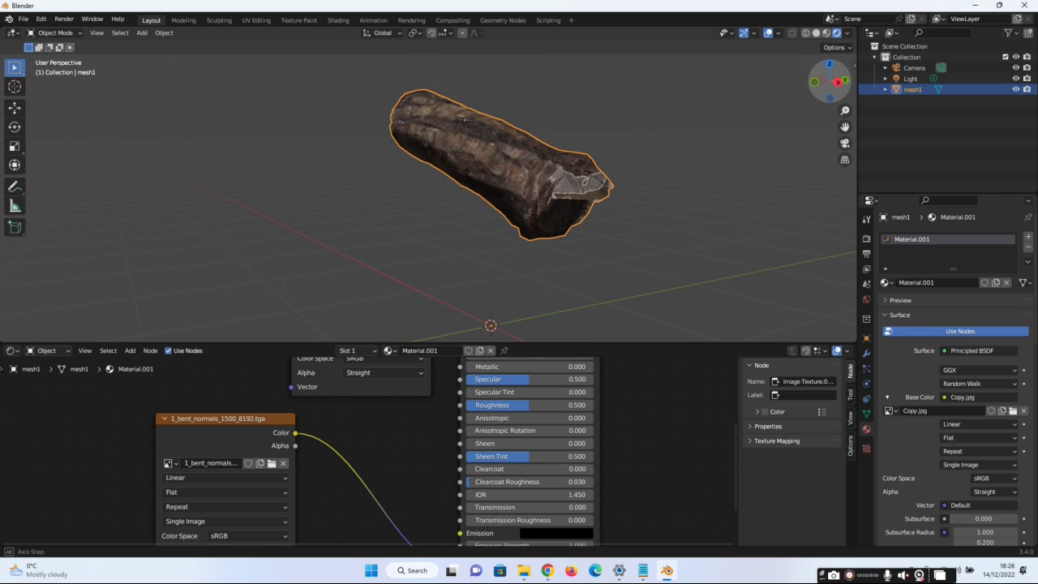
pyautogui.moveTo(535, 405); pyautogui.dragTo(479, 404)
pyautogui.scroll(3, 523, 220)
pyautogui.scroll(5, 523, 220)
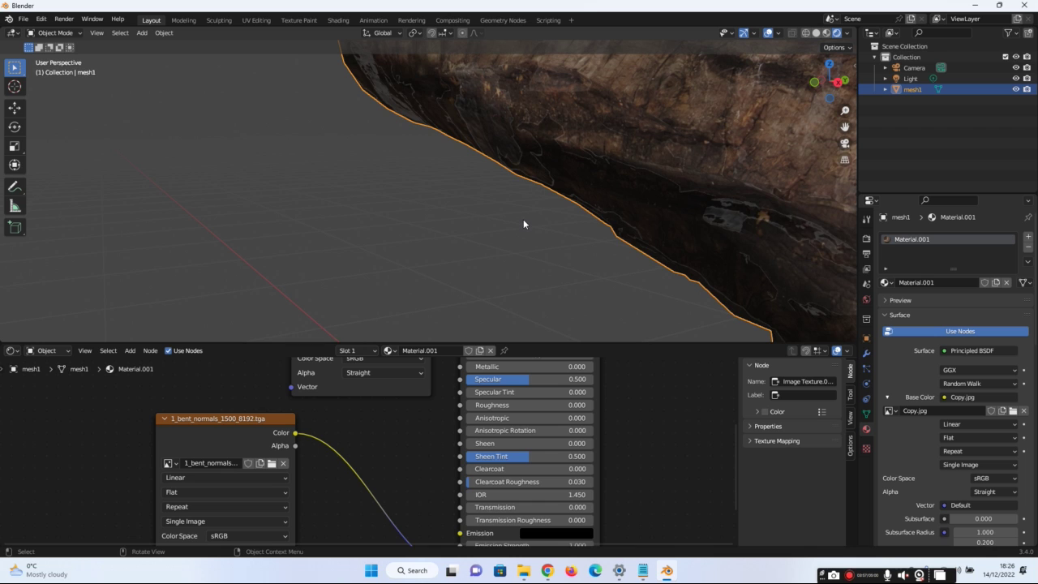
pyautogui.scroll(-2, 523, 220)
pyautogui.moveTo(486, 378); pyautogui.dragTo(467, 381)
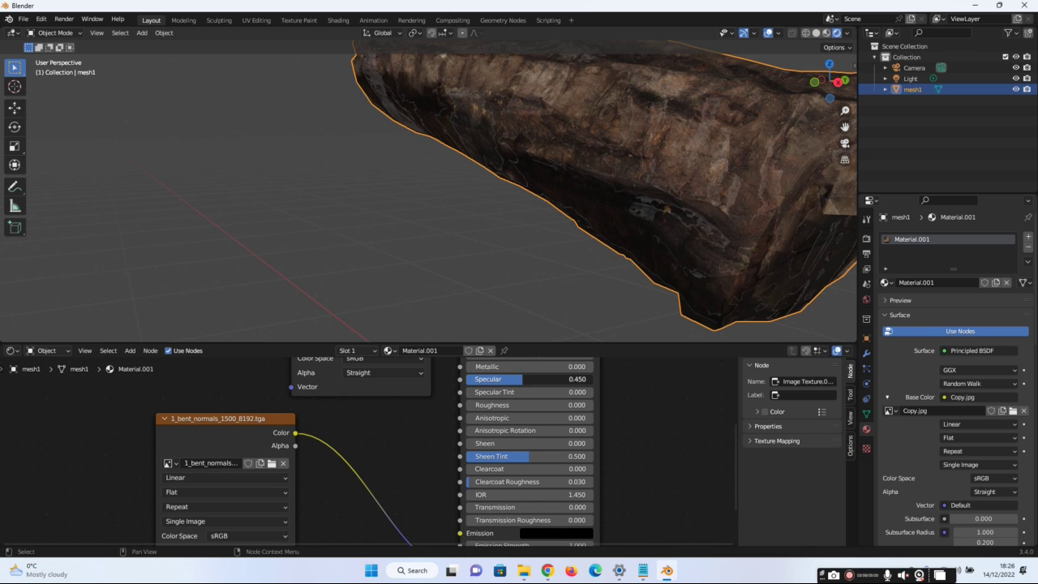
pyautogui.moveTo(545, 456); pyautogui.dragTo(479, 455)
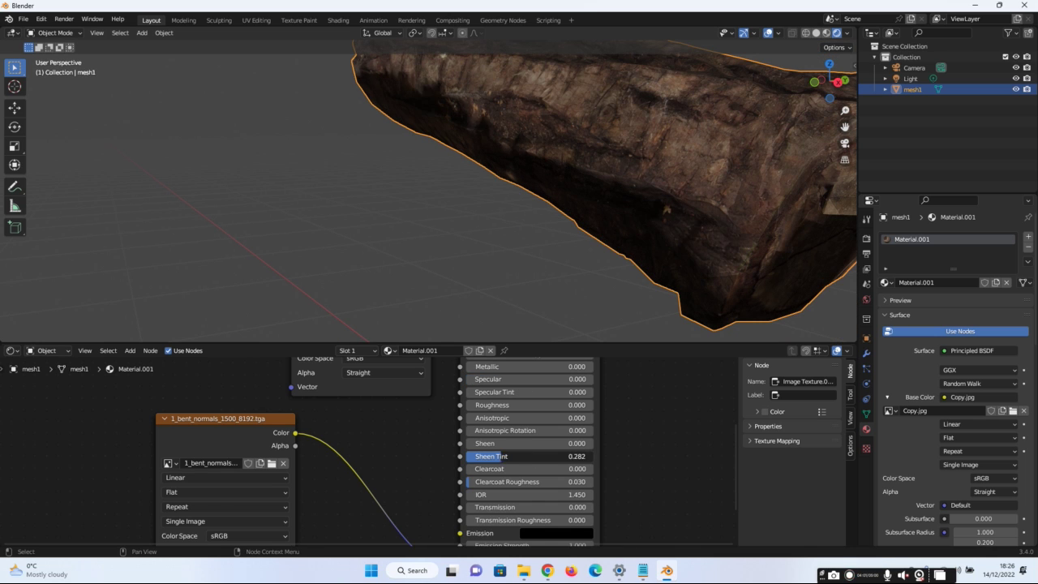
# Orbit around the log to inspect the duller textured bark in the rendered view
pyautogui.scroll(-2, 544, 448)
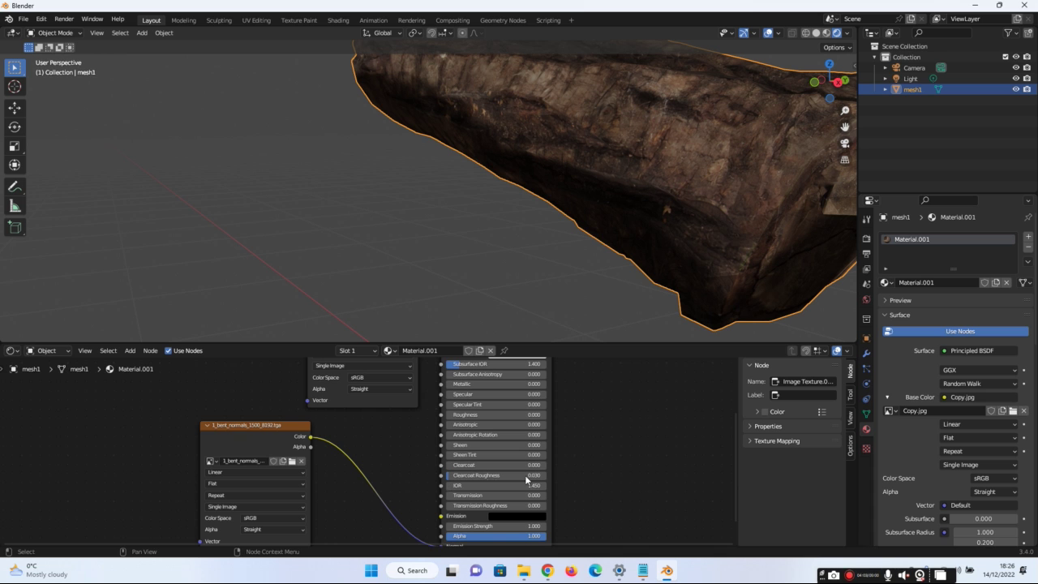
pyautogui.moveTo(602, 432); pyautogui.dragTo(591, 471, button='middle')
pyautogui.moveTo(664, 234); pyautogui.dragTo(625, 198, button='middle')
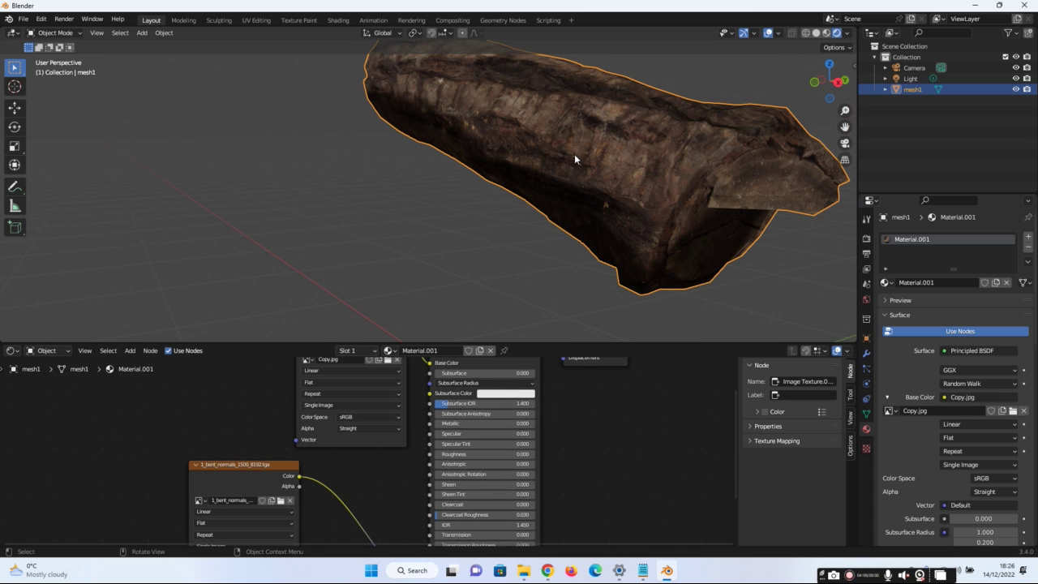
pyautogui.scroll(-3, 560, 136)
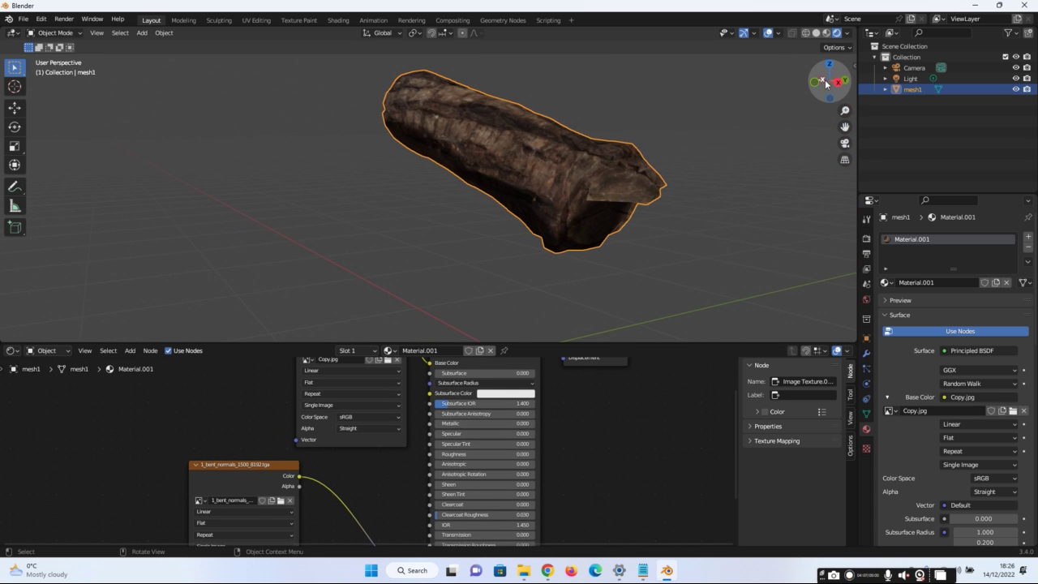
pyautogui.moveTo(825, 83); pyautogui.dragTo(817, 83)
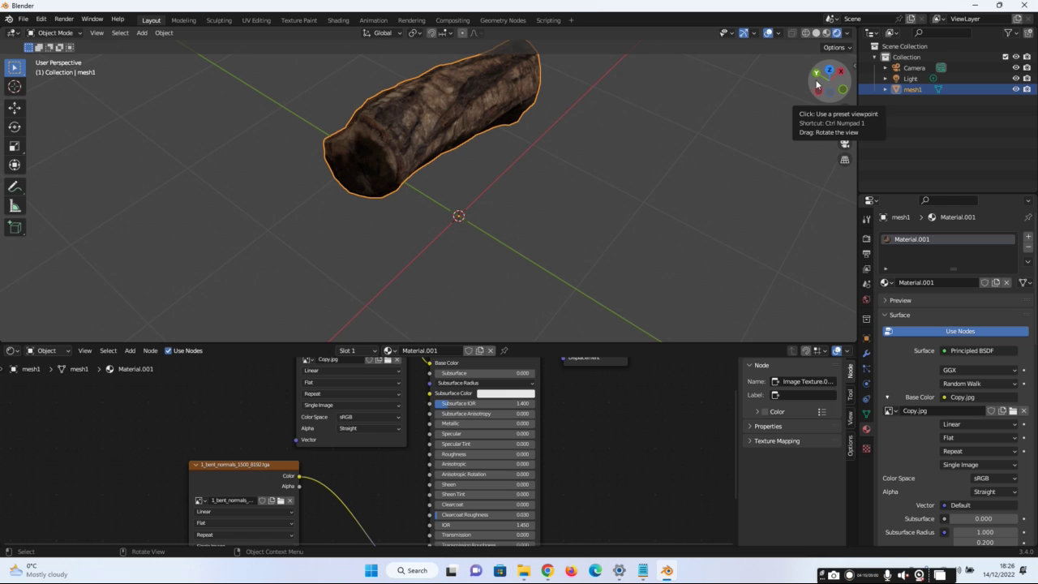